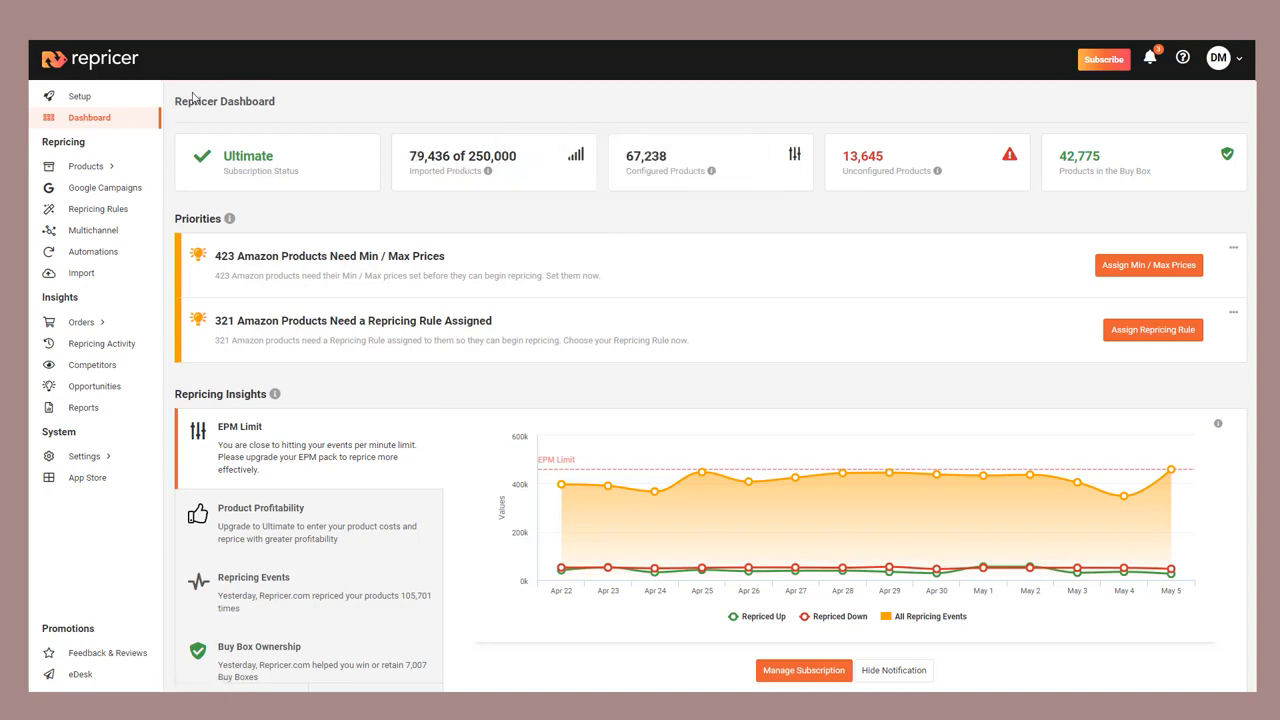
Step: Create a new automation named "New Automation!" for the Amazon.com channel
left_click(127, 253)
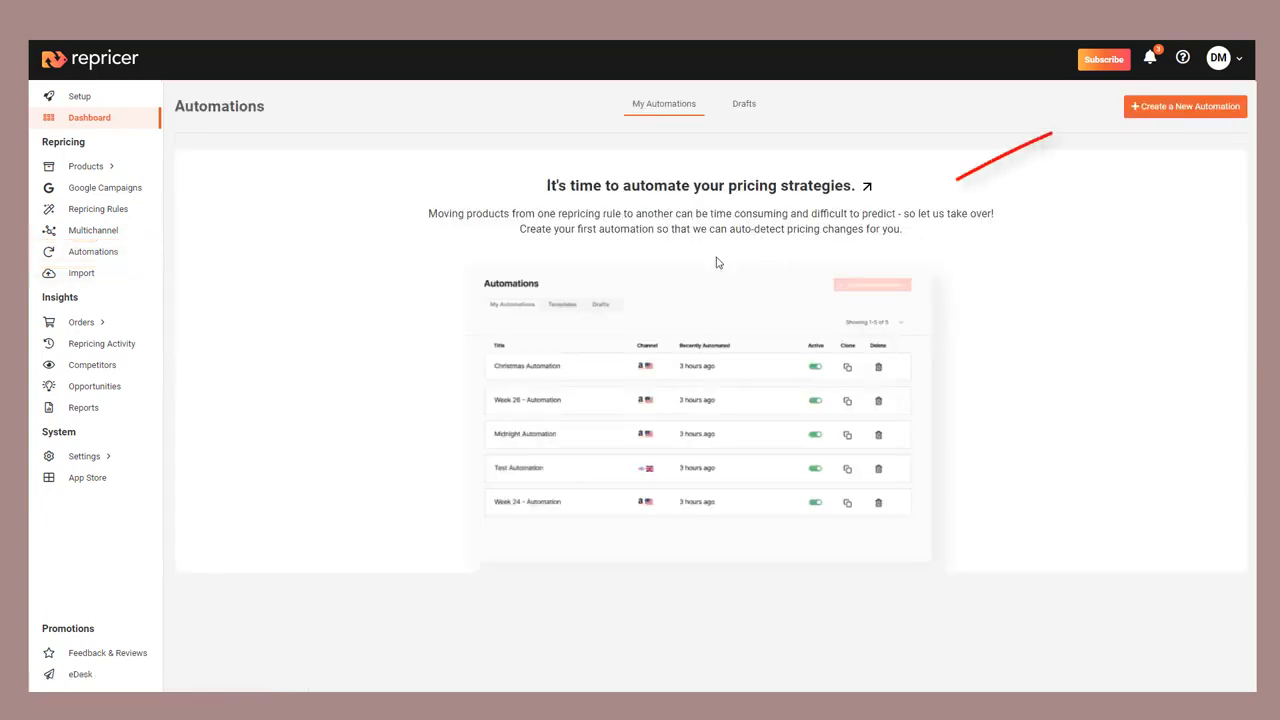
left_click(1165, 115)
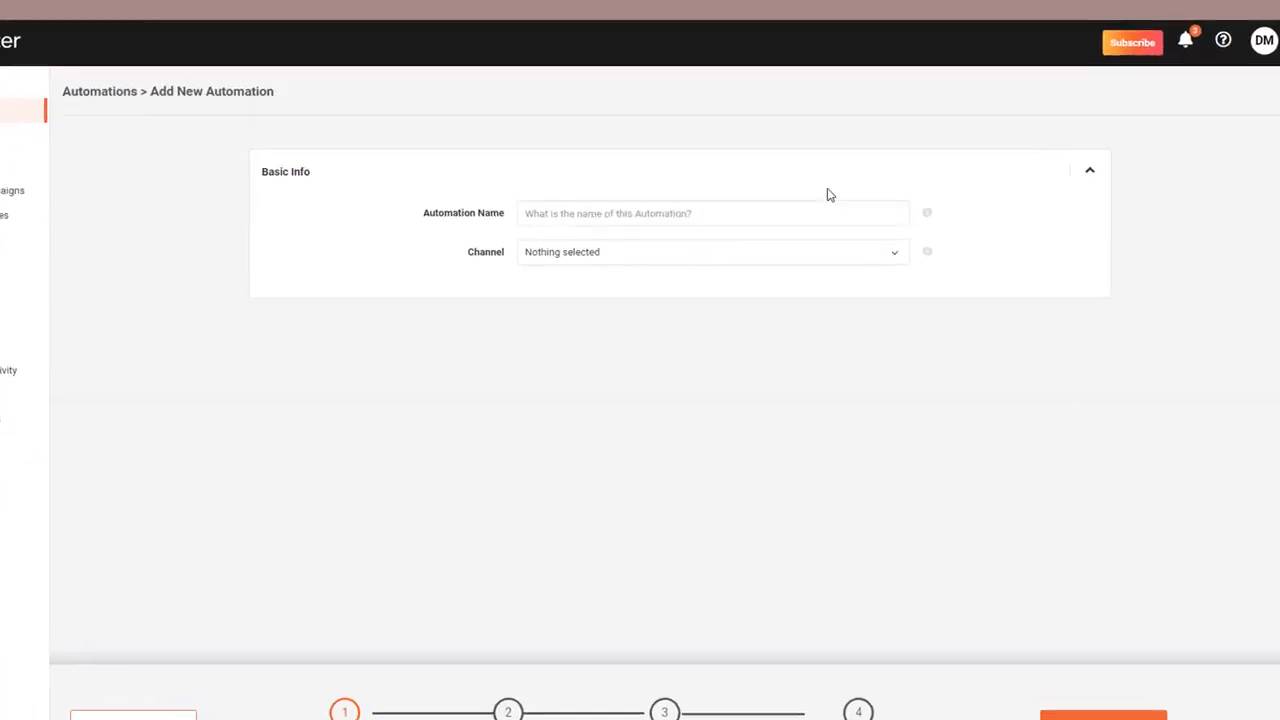
left_click(716, 216)
type("Nerw")
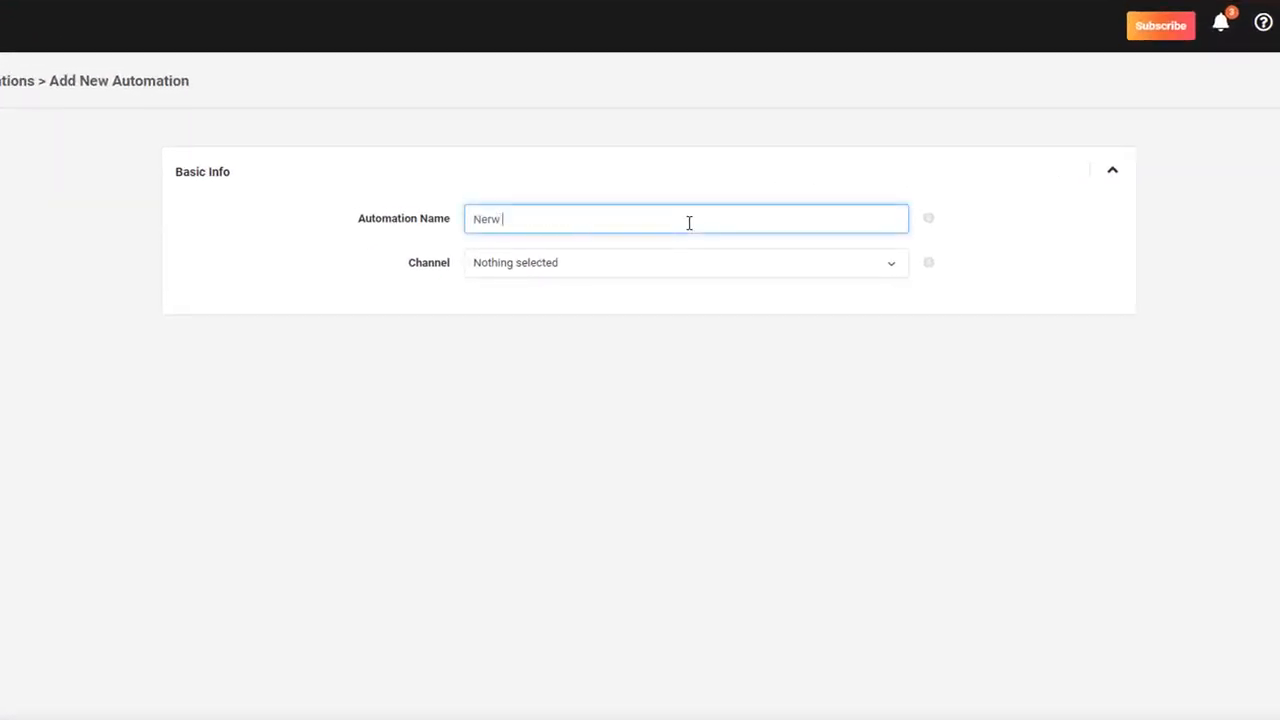
key("BackSpace")
key("BackSpace")
key("BackSpace")
type("w Automation")
left_click(654, 263)
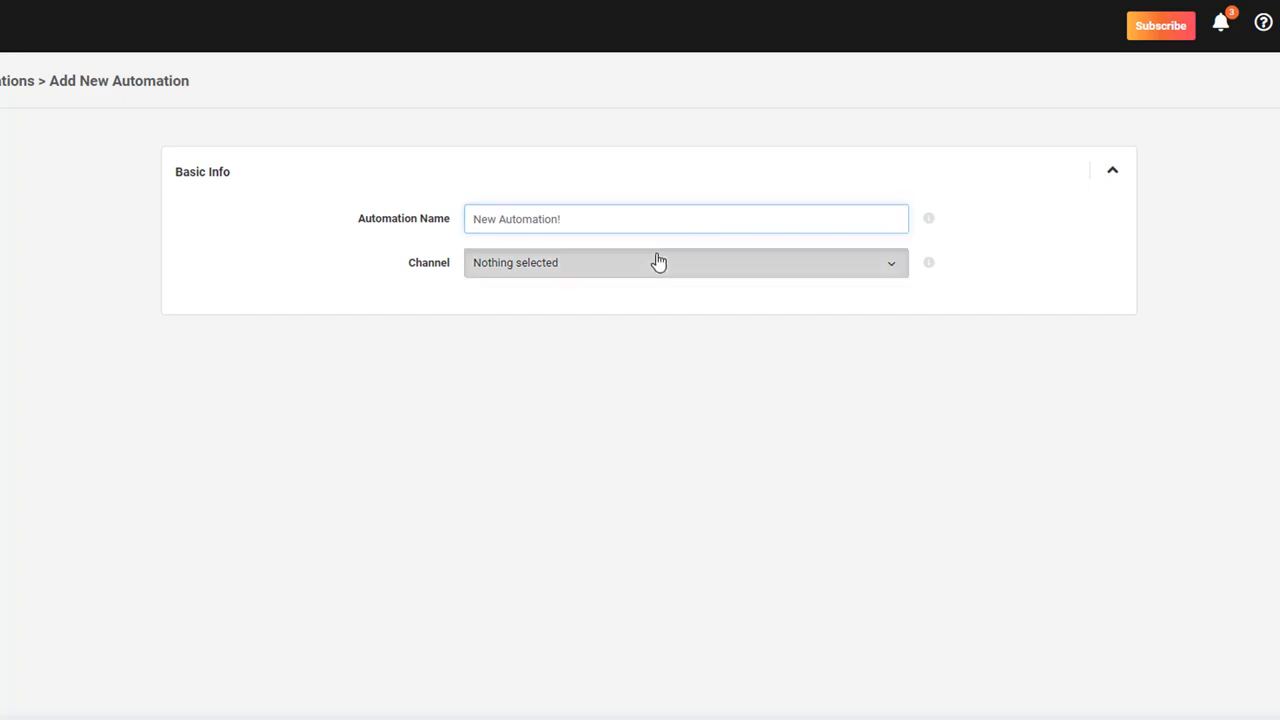
left_click(638, 314)
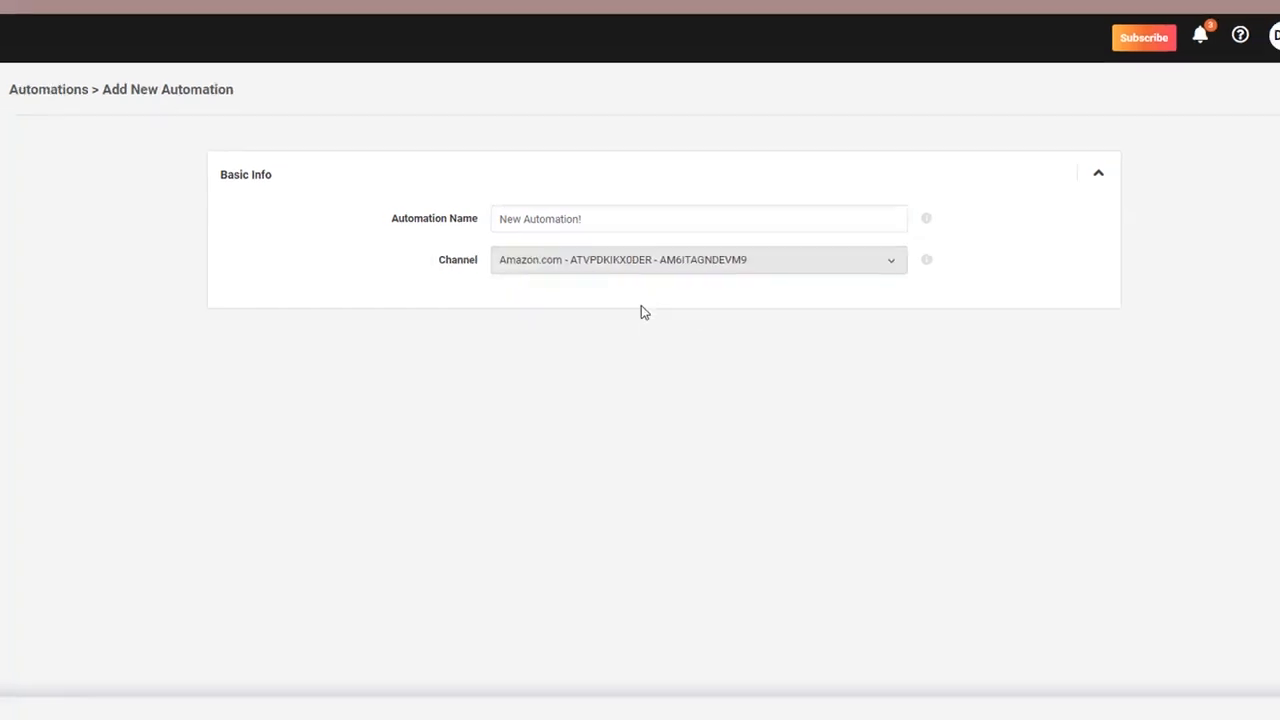
Step: In the Triggers stage, set the Haven't Won Buy Box trigger's period to 7 days
left_click(557, 648)
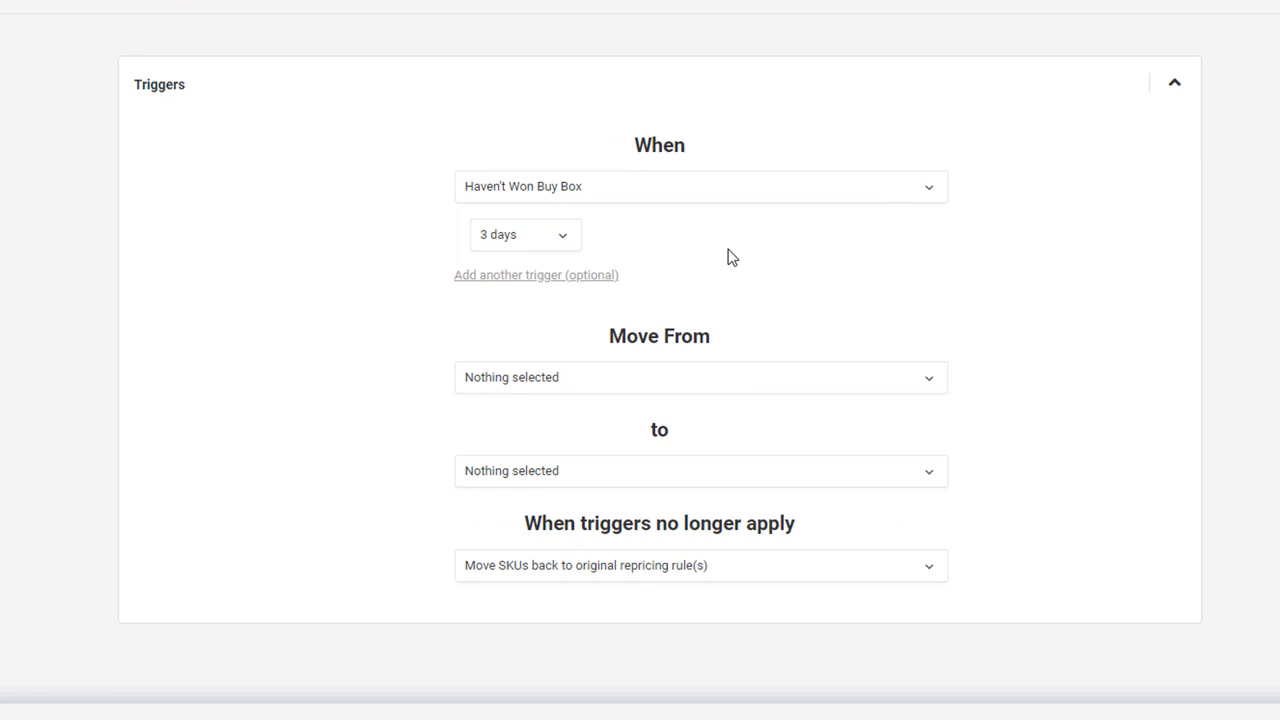
left_click(543, 243)
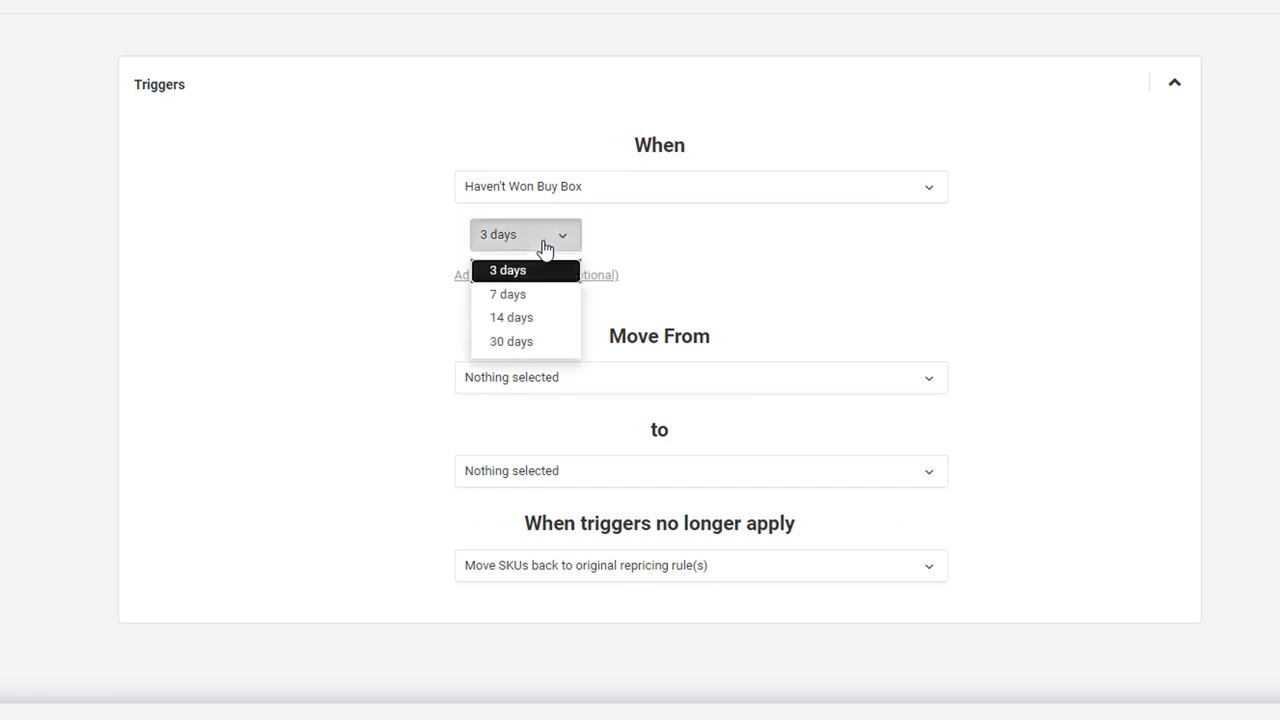
left_click(517, 291)
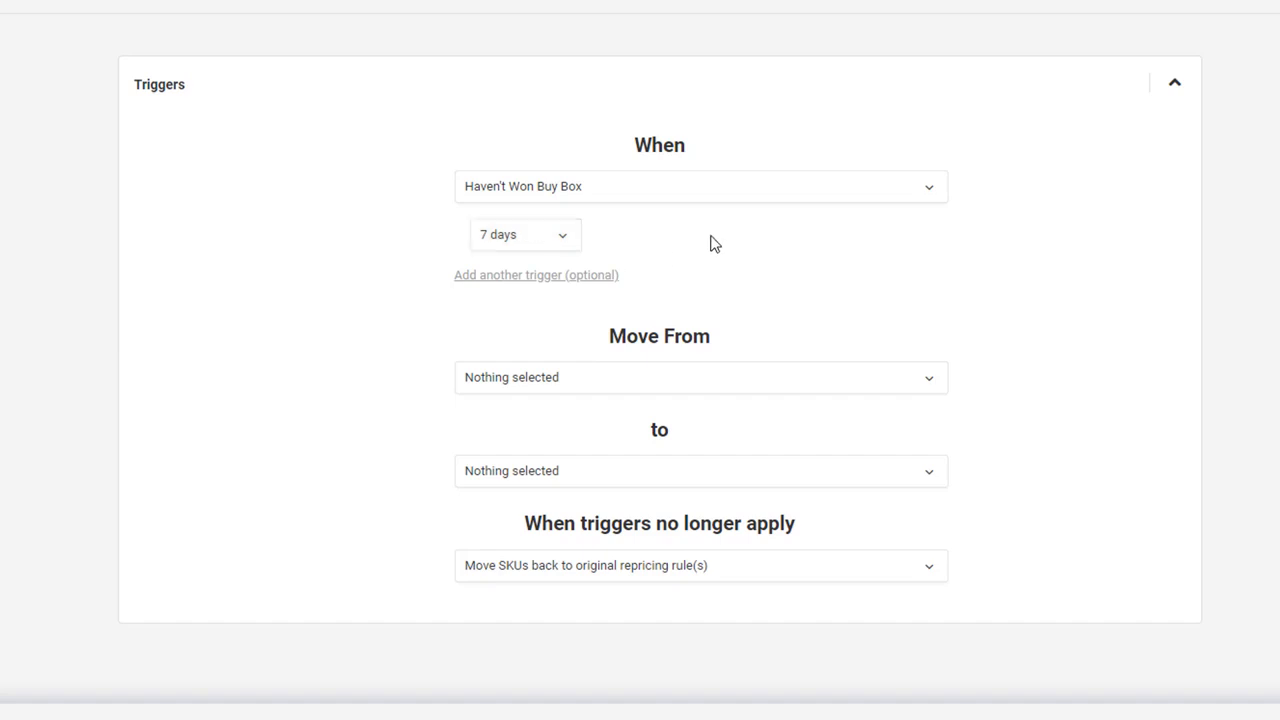
Step: Add a second trigger for Orders greater than 20 over a period of 30 days
left_click(592, 276)
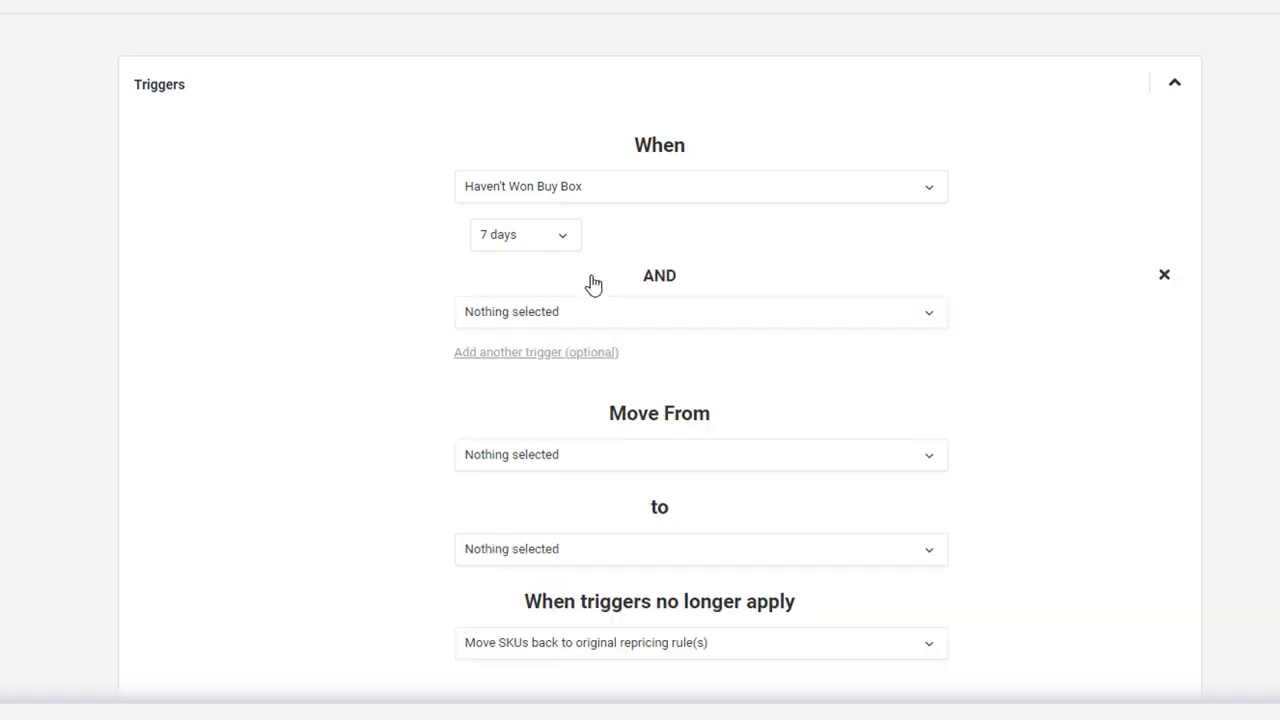
left_click(634, 324)
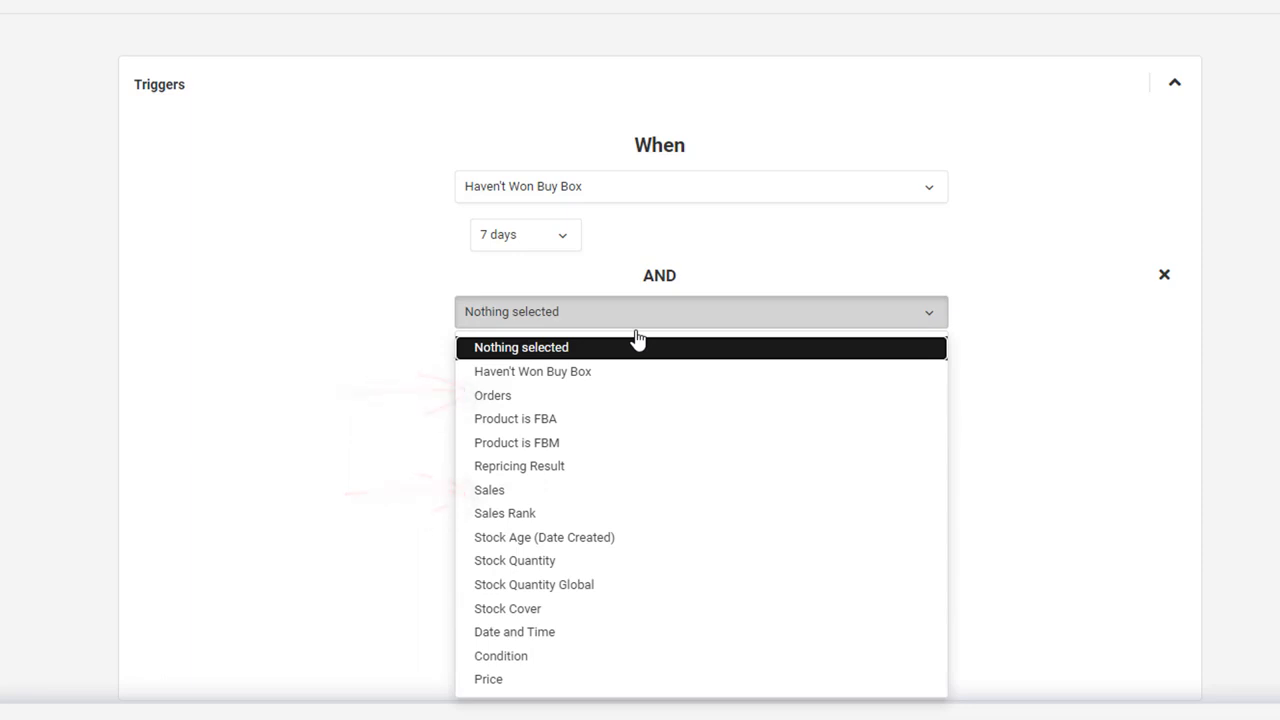
left_click(624, 396)
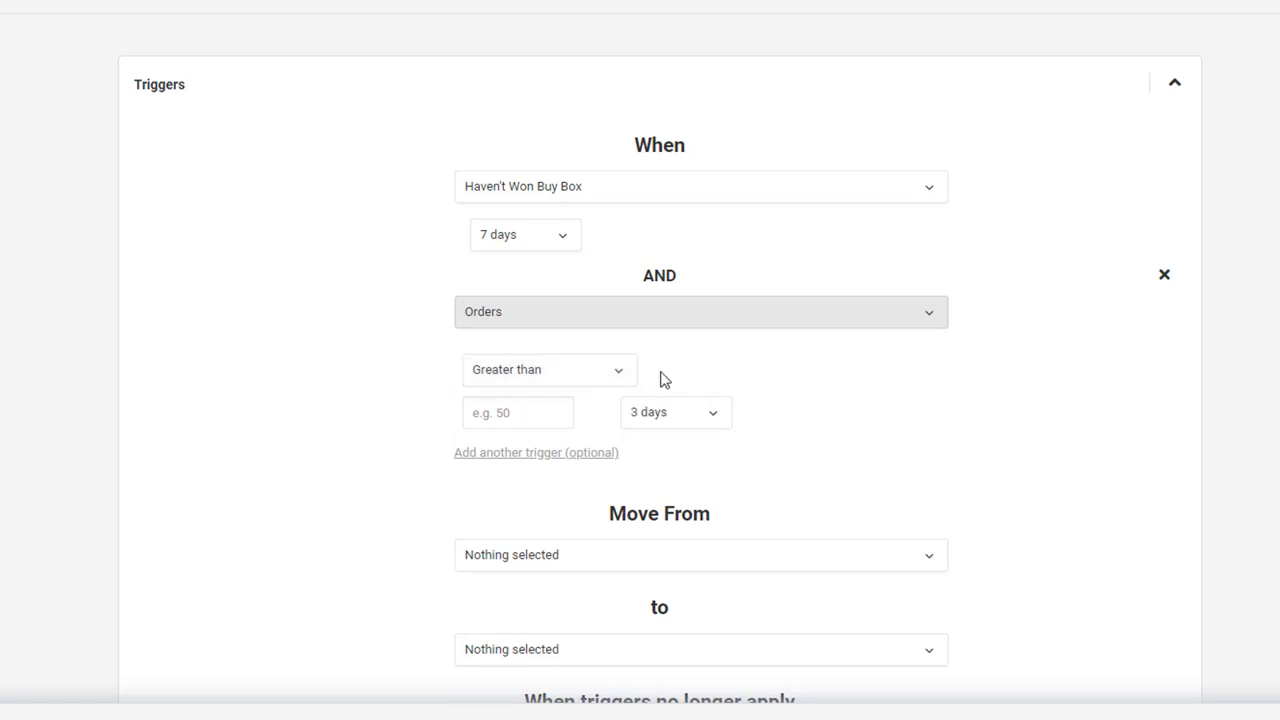
left_click(530, 417)
type("2")
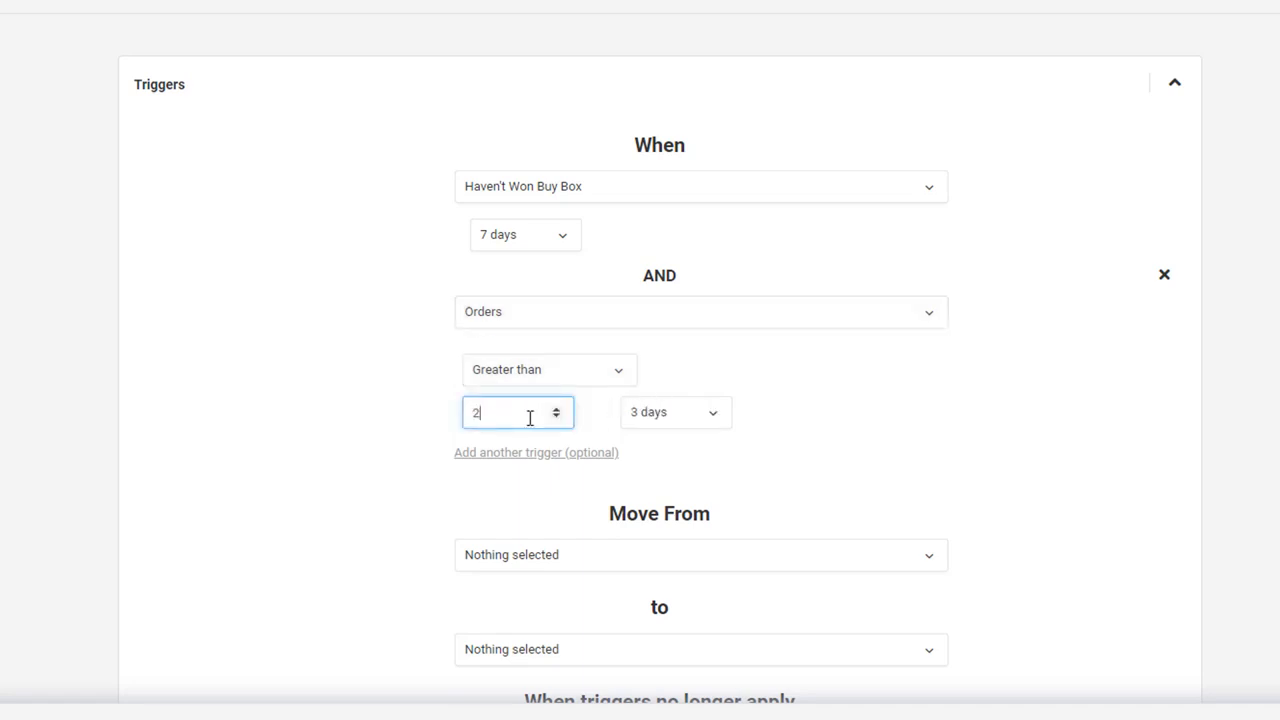
type("0")
left_click(648, 411)
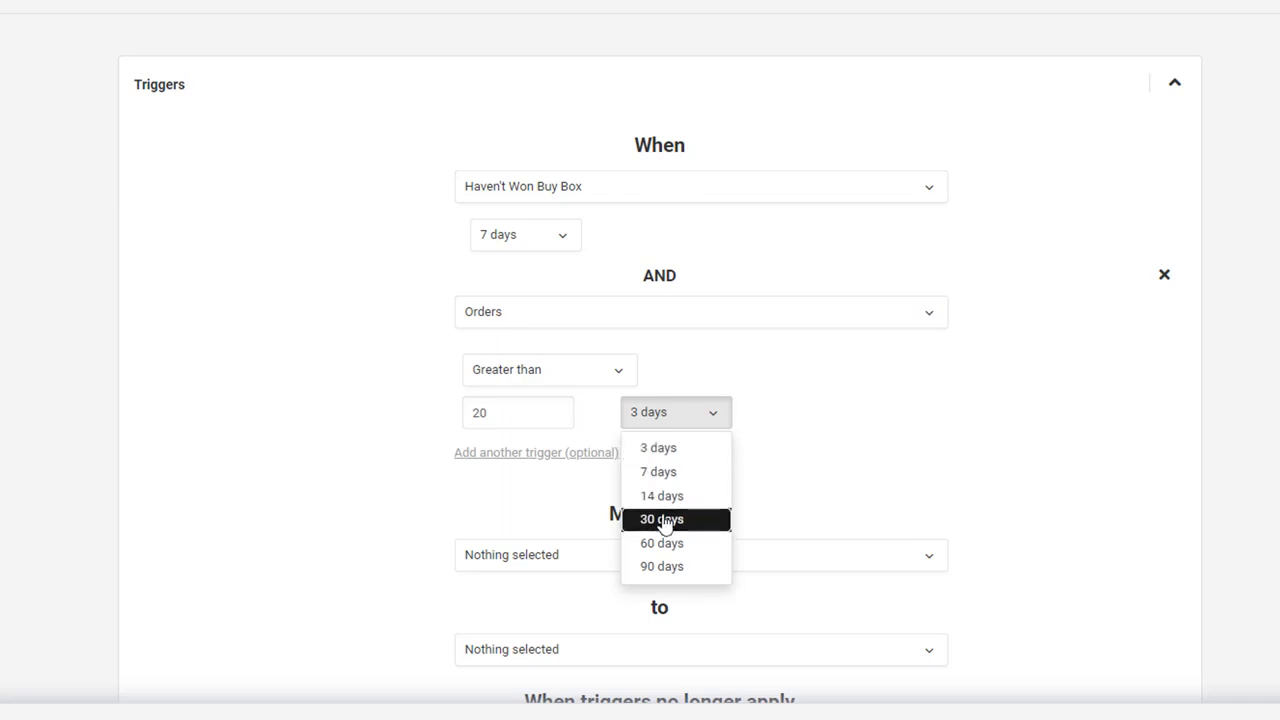
left_click(664, 522)
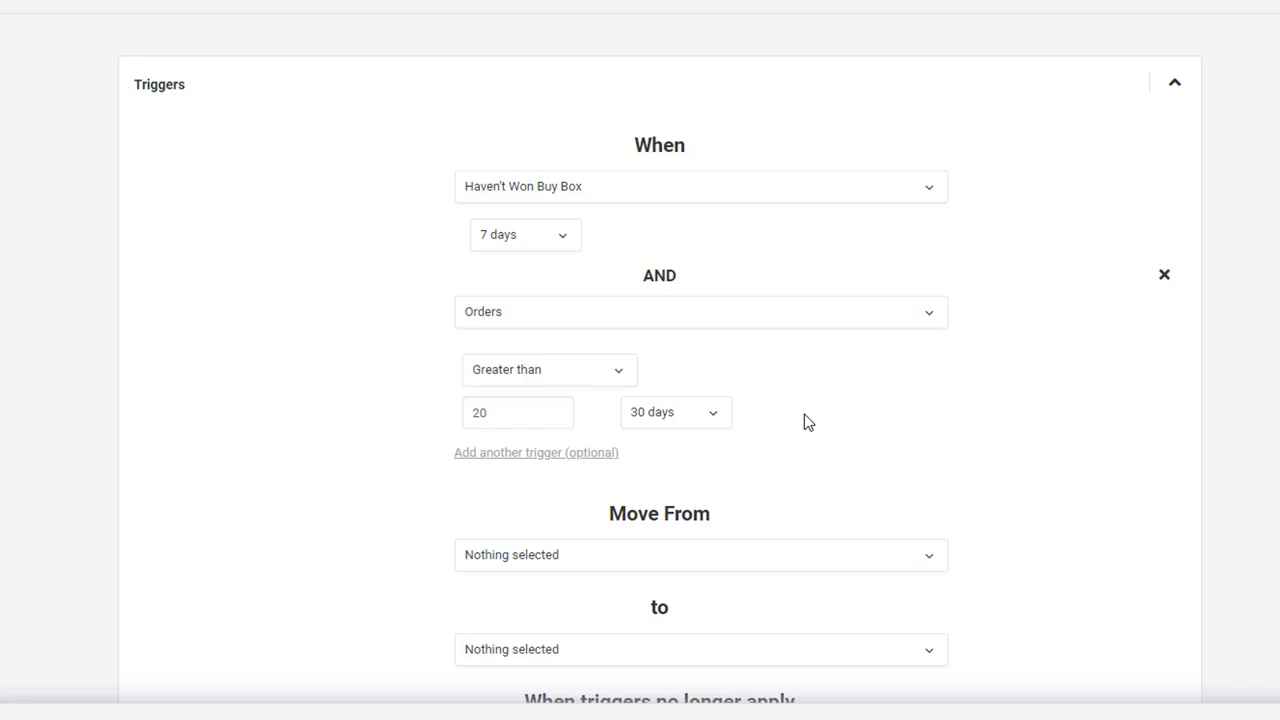
Step: Add a third trigger of type Date and Time for Tuesday, Wednesday, Thursday and Friday
left_click(606, 455)
scroll(688, 455, "down", 1)
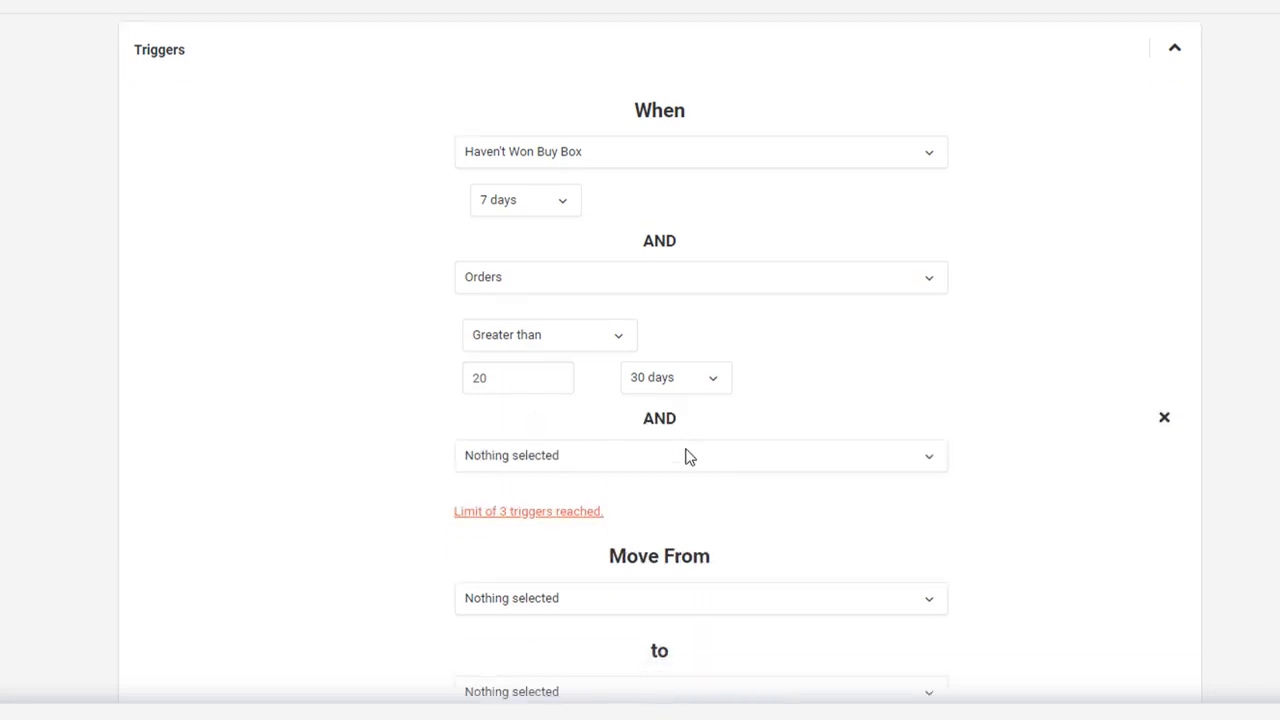
scroll(688, 457, "down", 1)
left_click(708, 394)
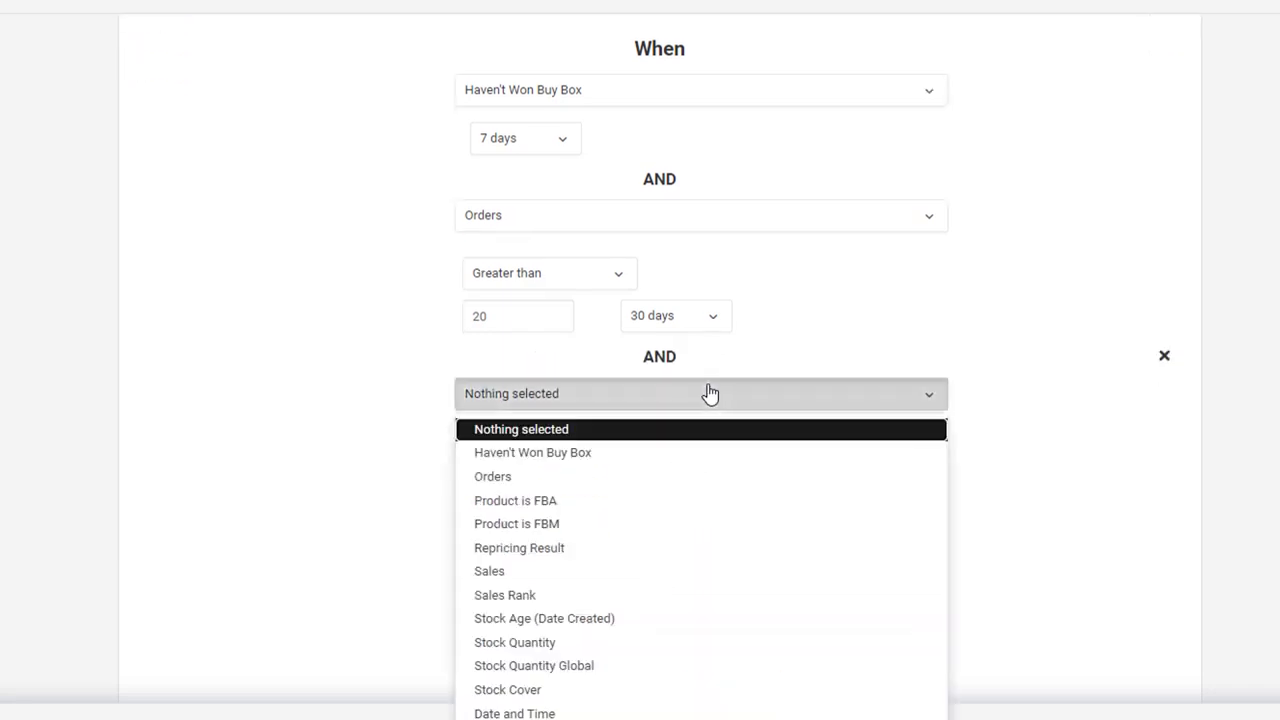
left_click(598, 712)
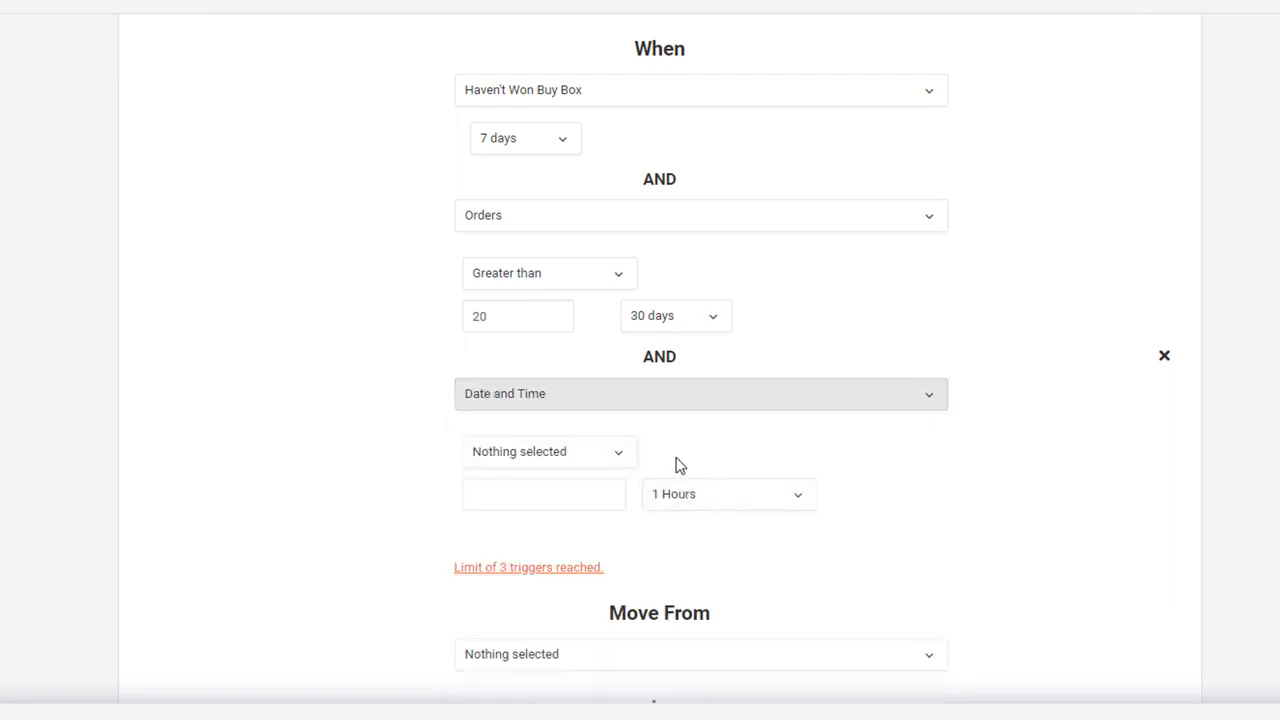
left_click(630, 456)
left_click(556, 518)
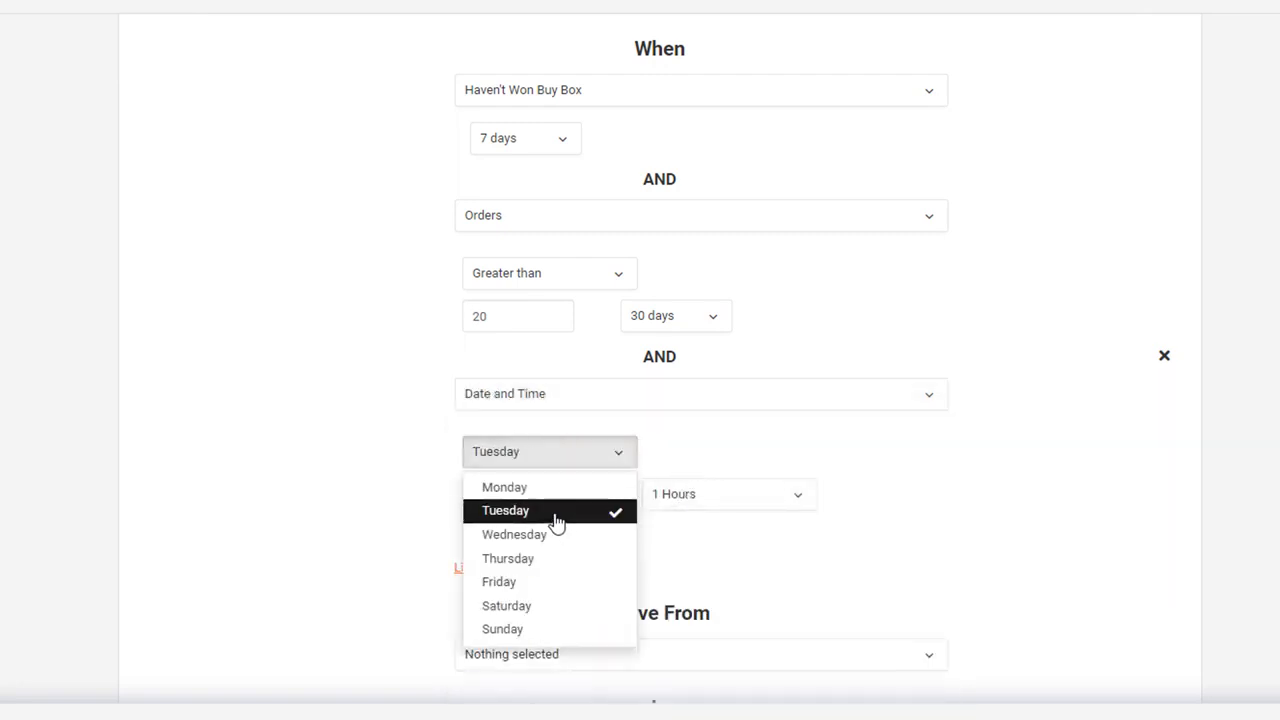
left_click(561, 536)
left_click(553, 580)
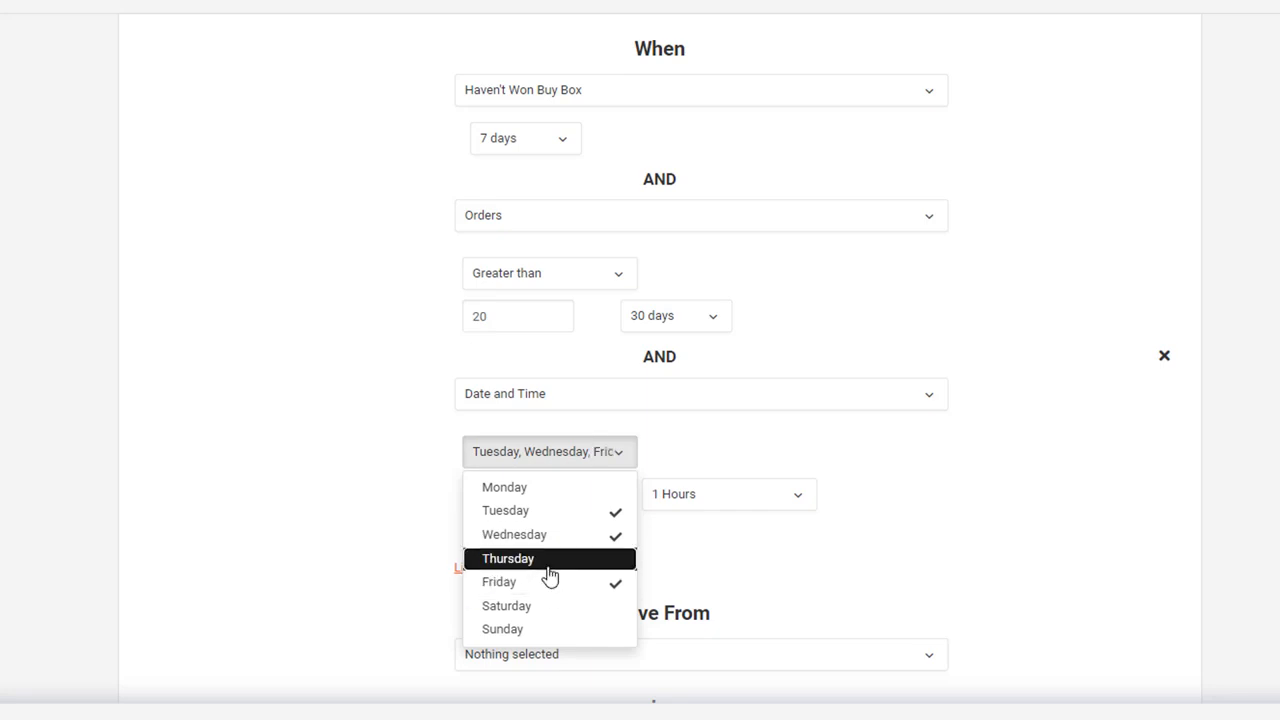
left_click(549, 560)
Step: Set the Date and Time trigger to start at 11:00 and last 10 Hours
left_click(571, 487)
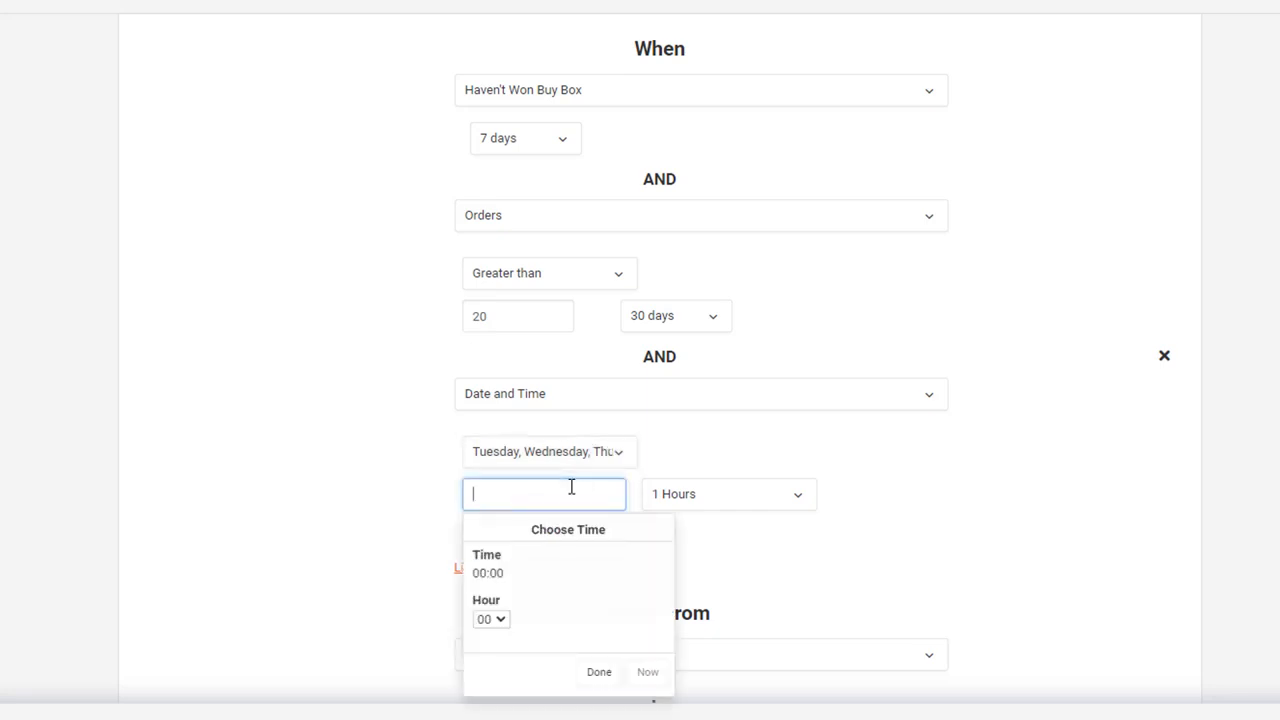
left_click(491, 620)
left_click(491, 620)
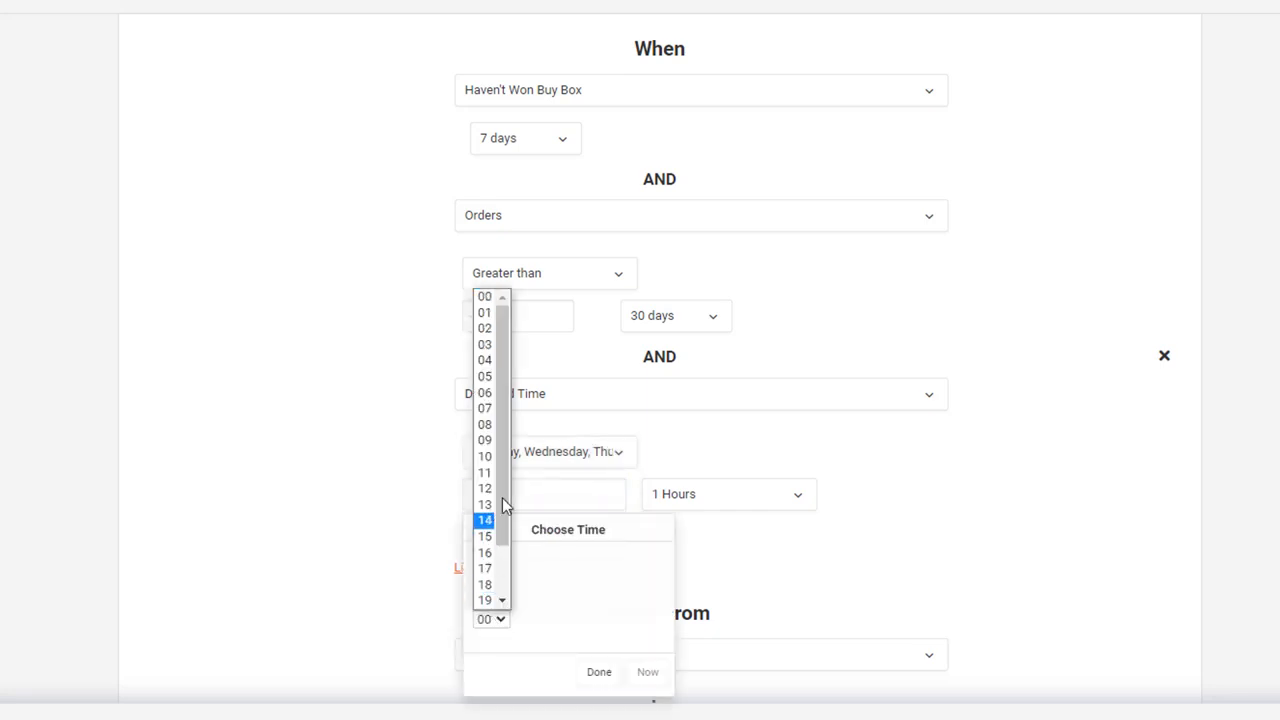
left_click(486, 476)
left_click(692, 434)
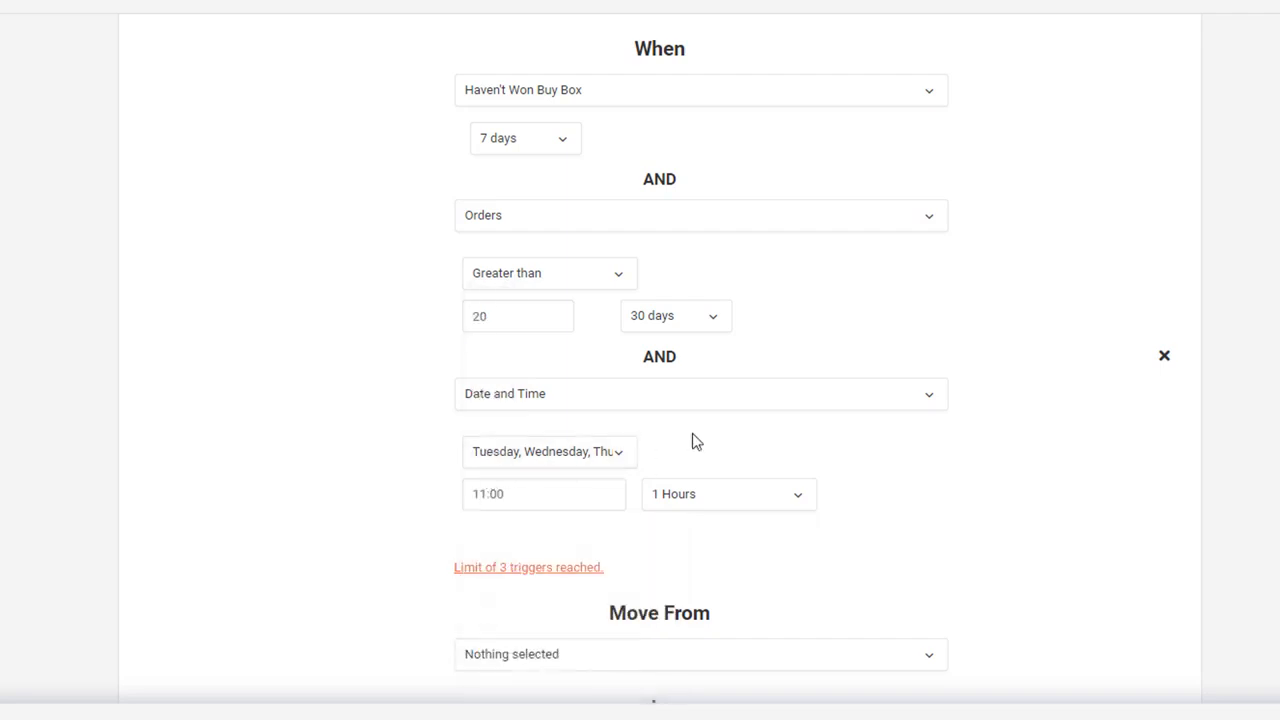
left_click(726, 491)
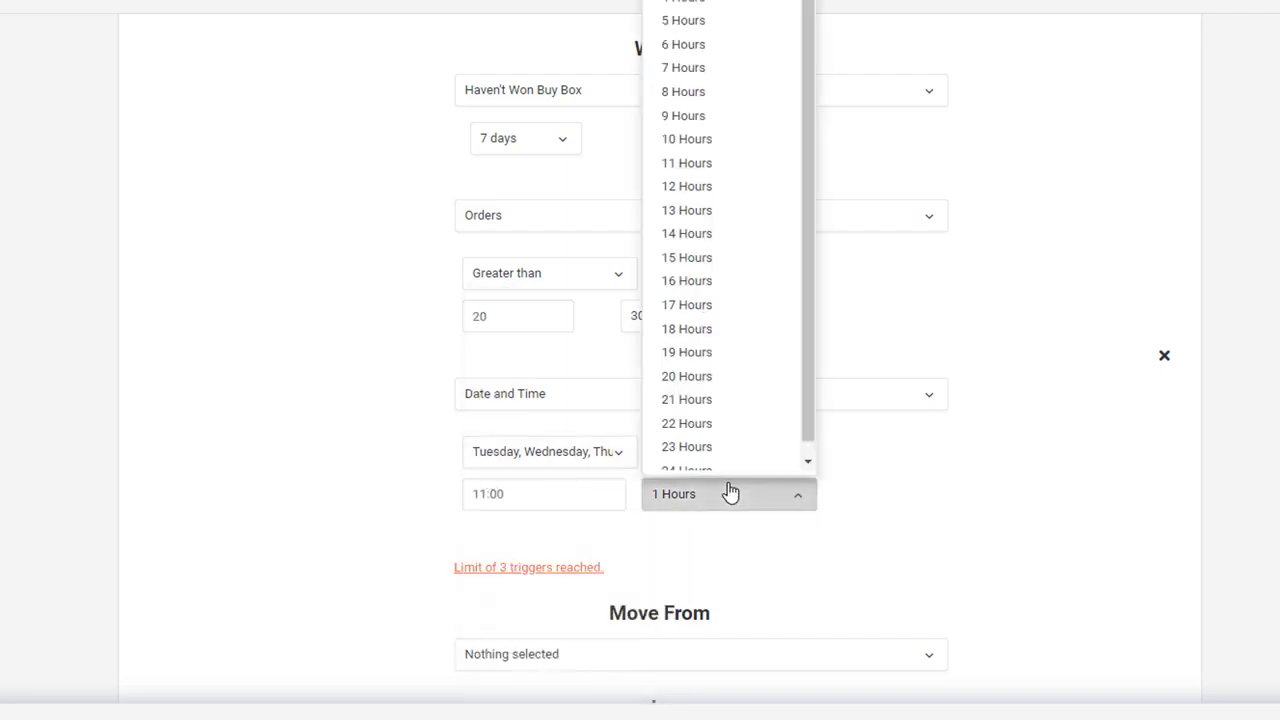
left_click(705, 140)
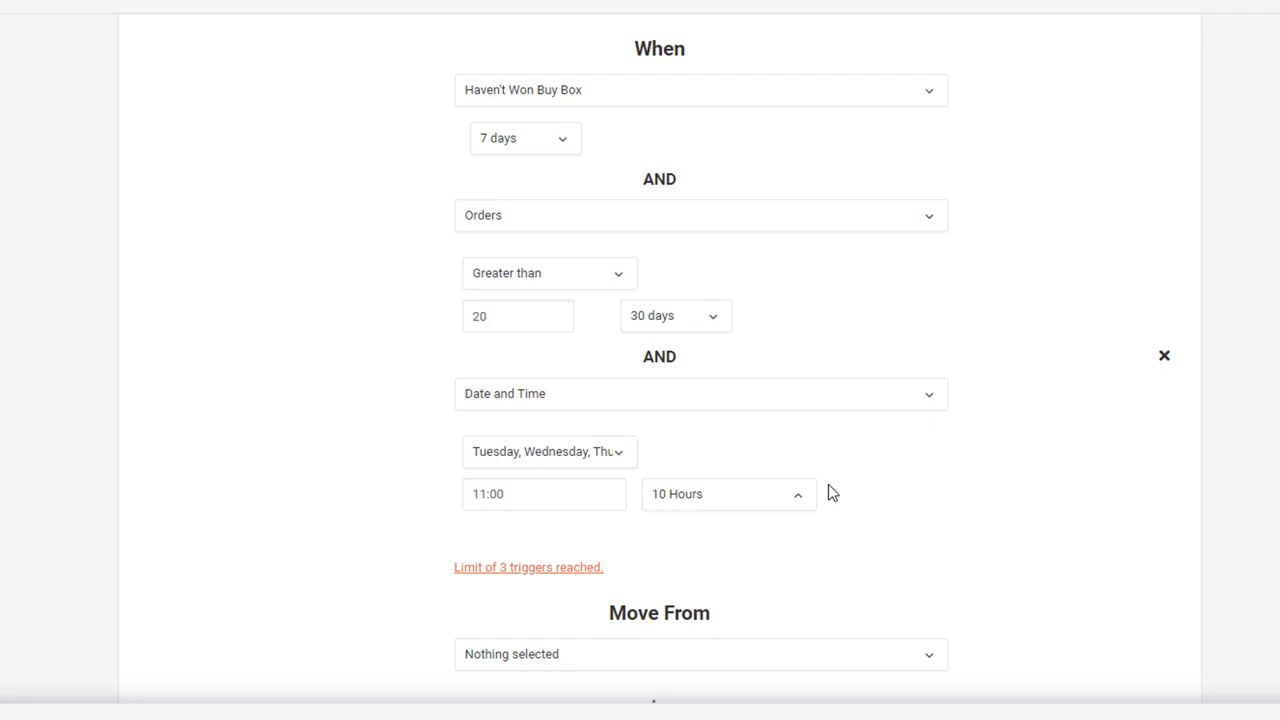
Step: Remove the Date and Time trigger from the automation
scroll(828, 486, "down", 3)
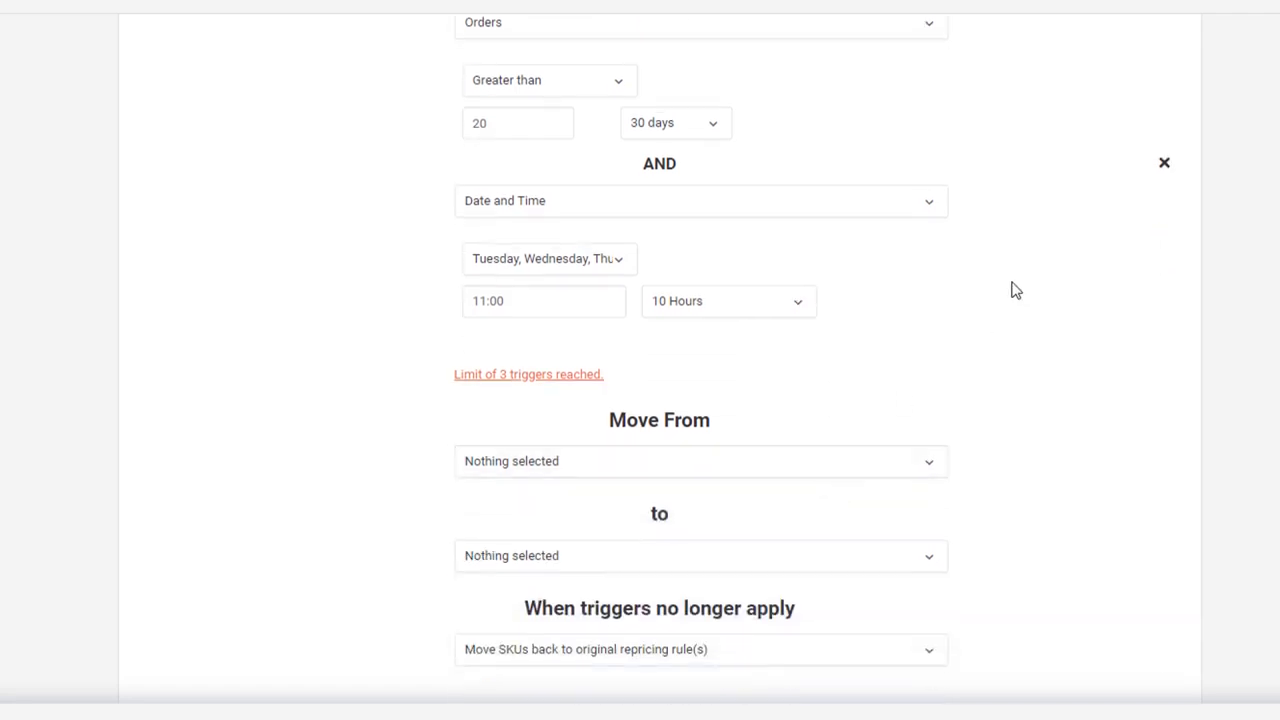
left_click(1164, 163)
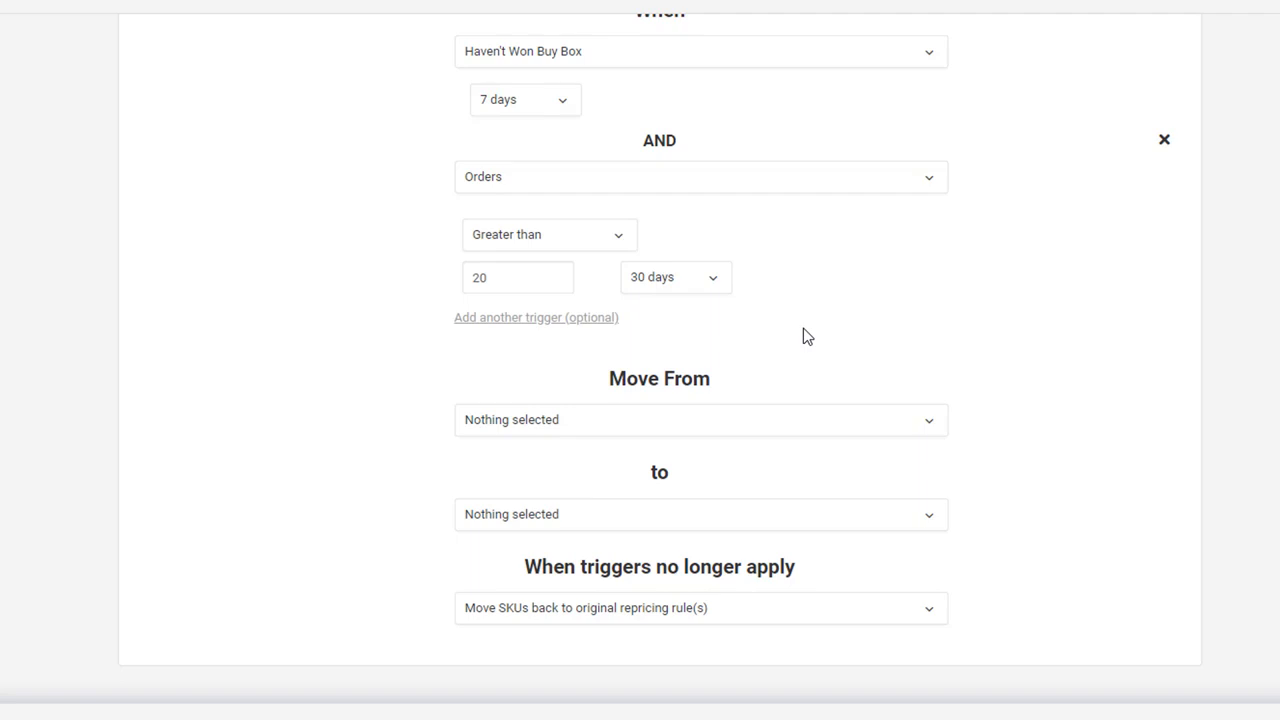
Step: Choose Express Setup ea and Express Setup molestiae as the repricing rules to move products from
left_click(818, 422)
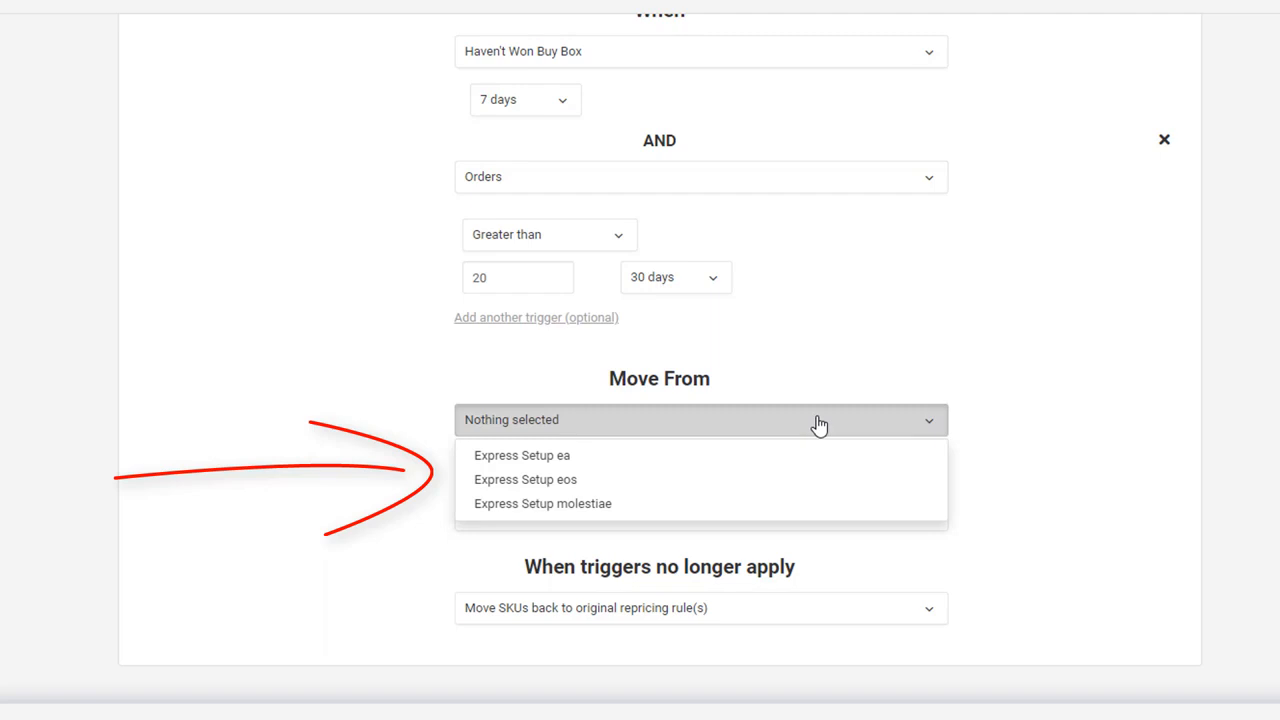
left_click(737, 462)
left_click(720, 503)
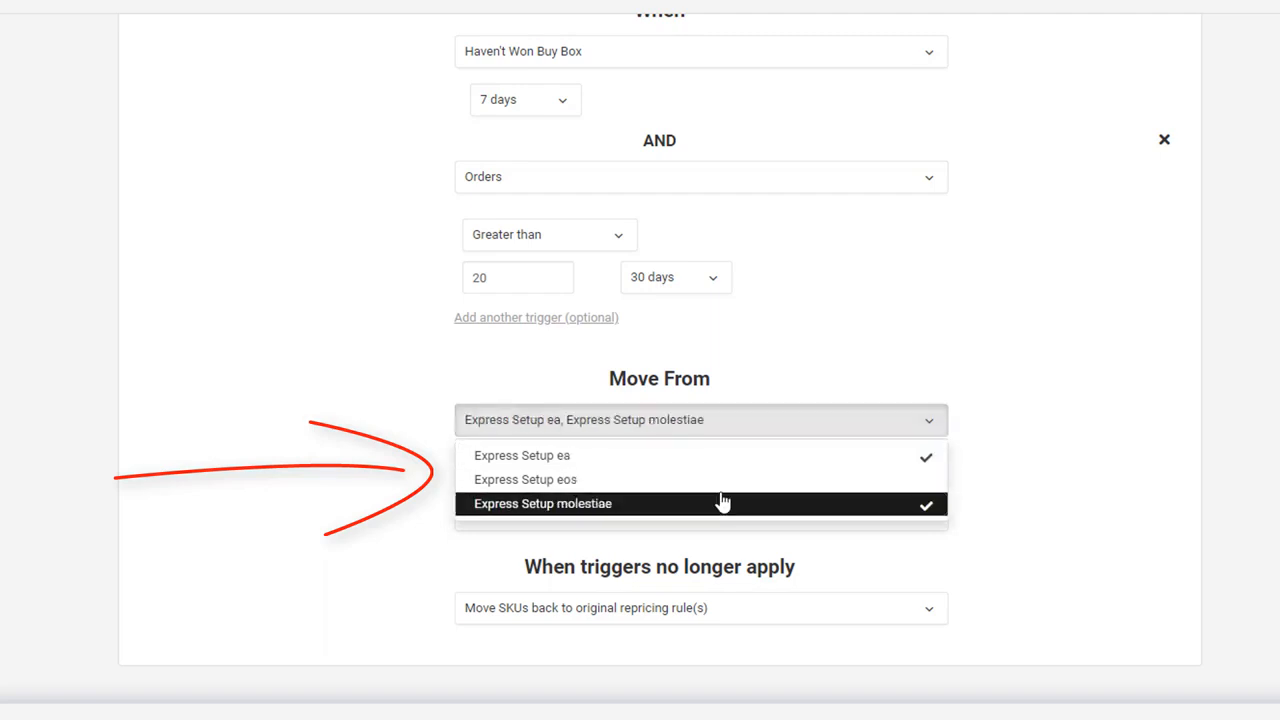
left_click(856, 358)
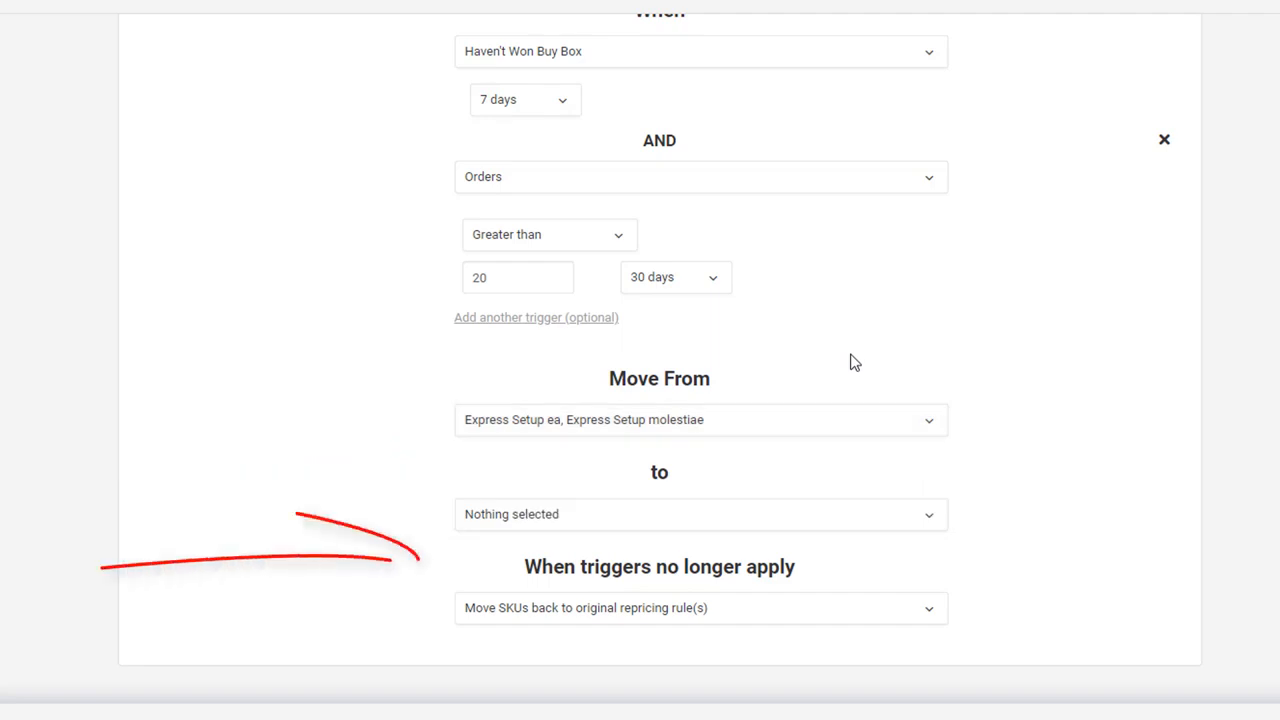
Step: Set the destination rule to Express Setup eos, moving SKUs back to original repricing rule(s) when triggers no longer apply
left_click(835, 530)
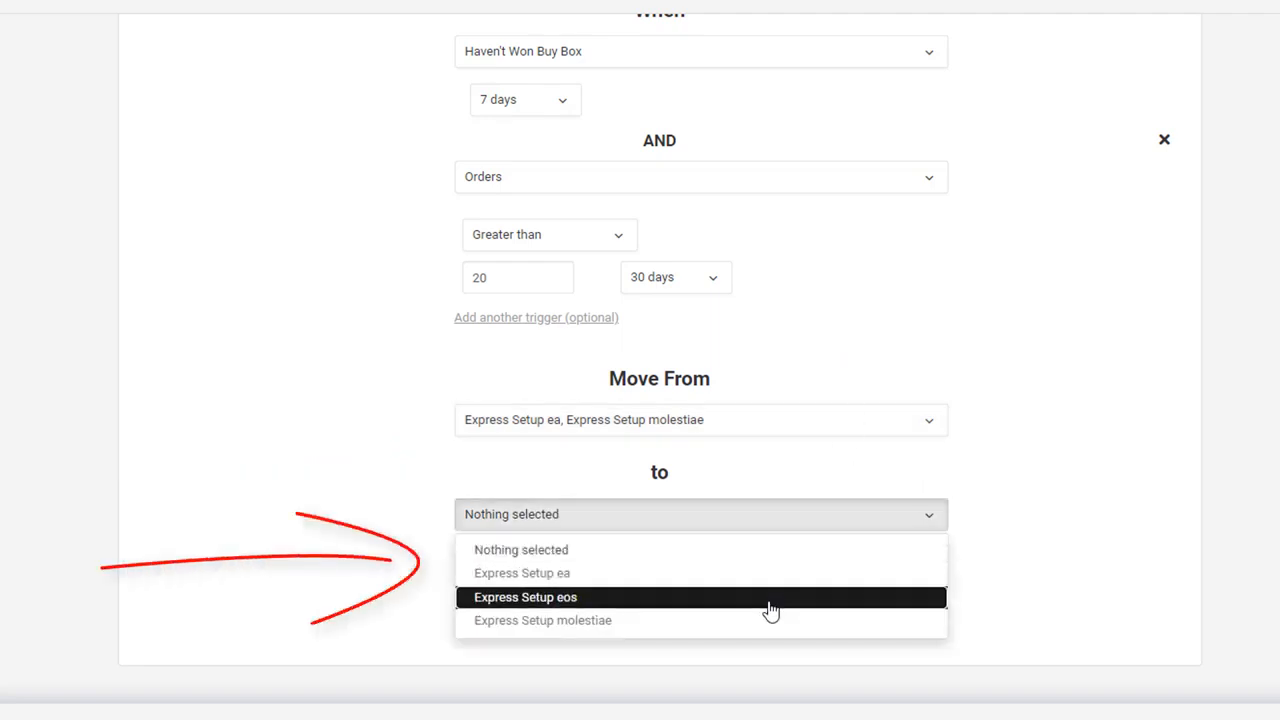
left_click(770, 598)
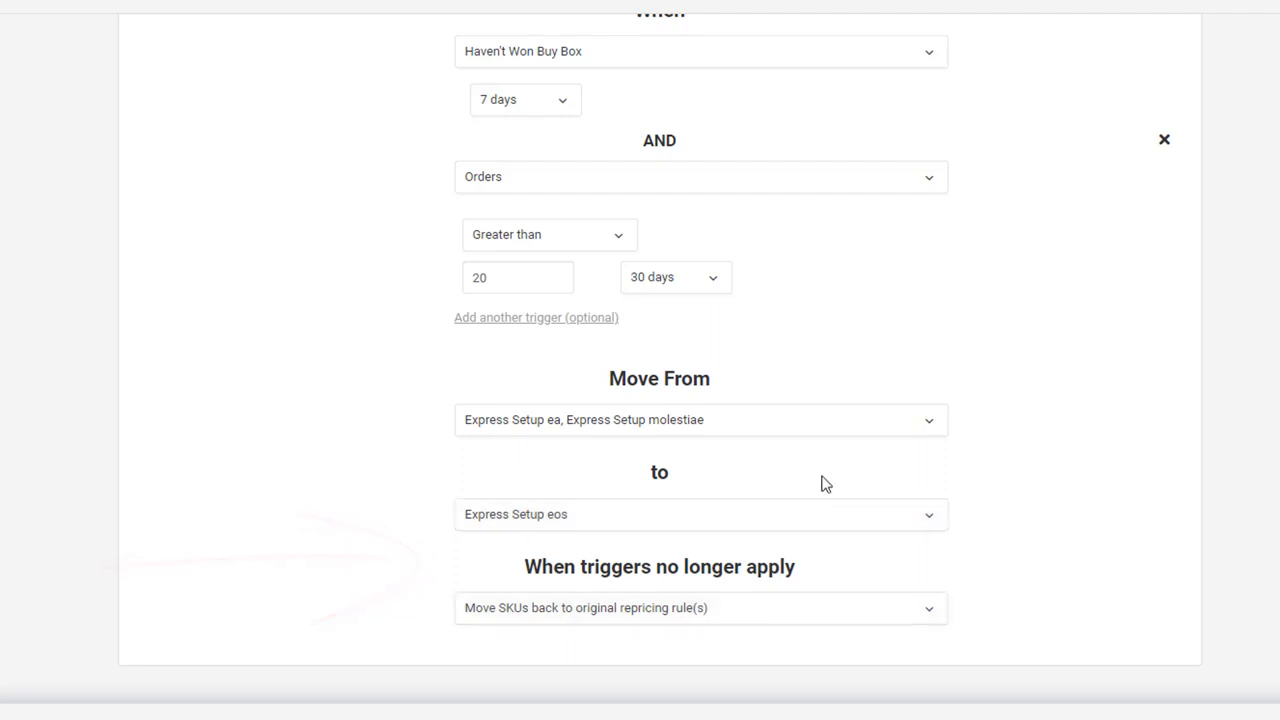
left_click(807, 622)
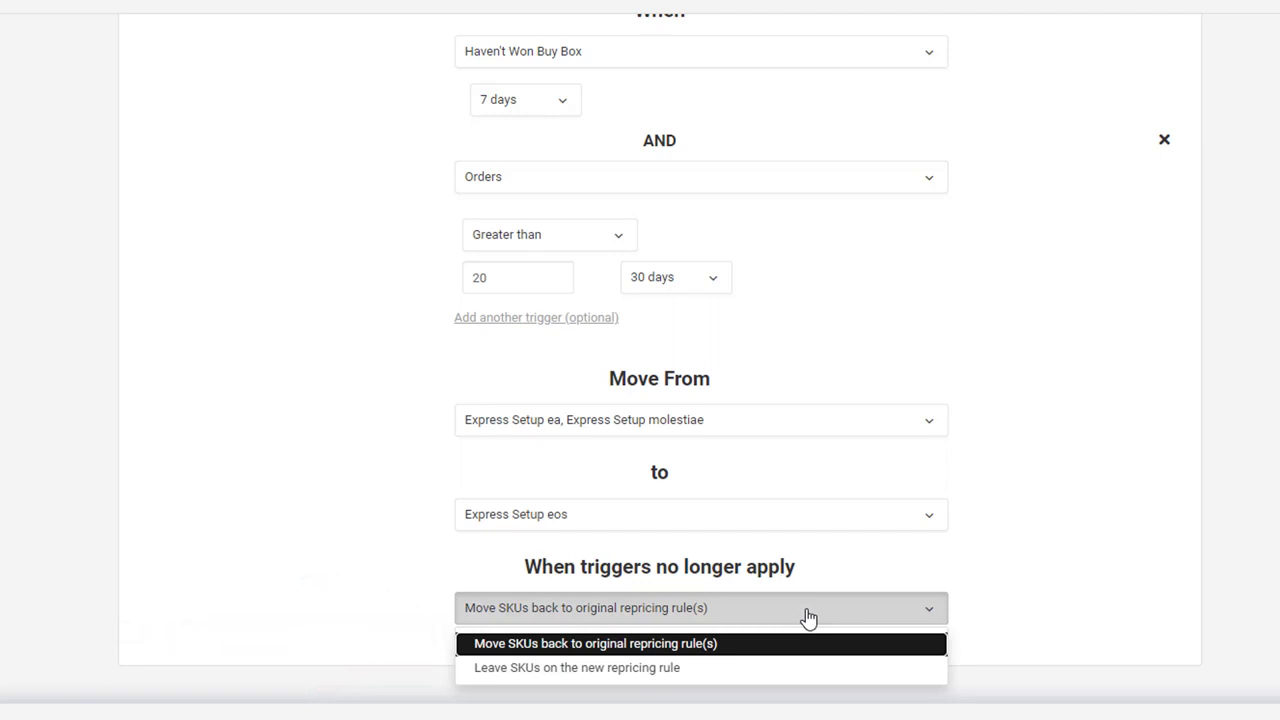
left_click(777, 647)
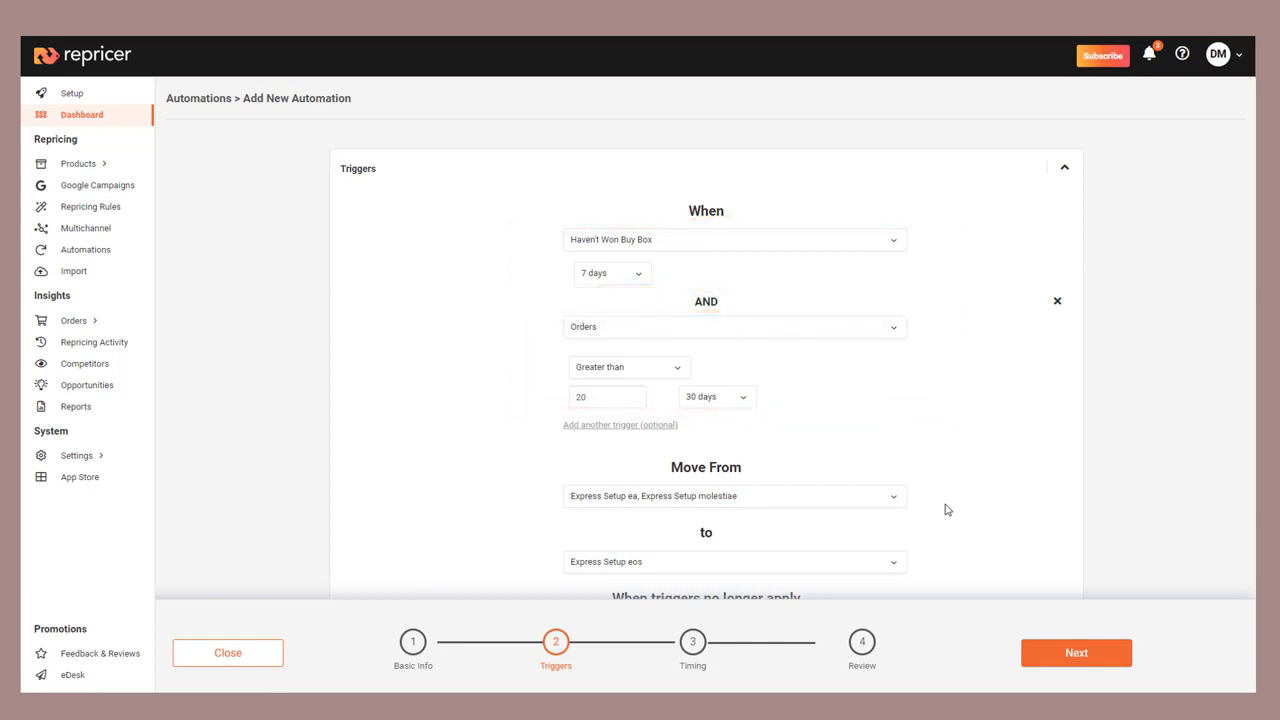
Step: In the Timing stage, enable a lock period of at least 5 Days on the new repricing rule and proceed to Review
scroll(945, 510, "down", 2)
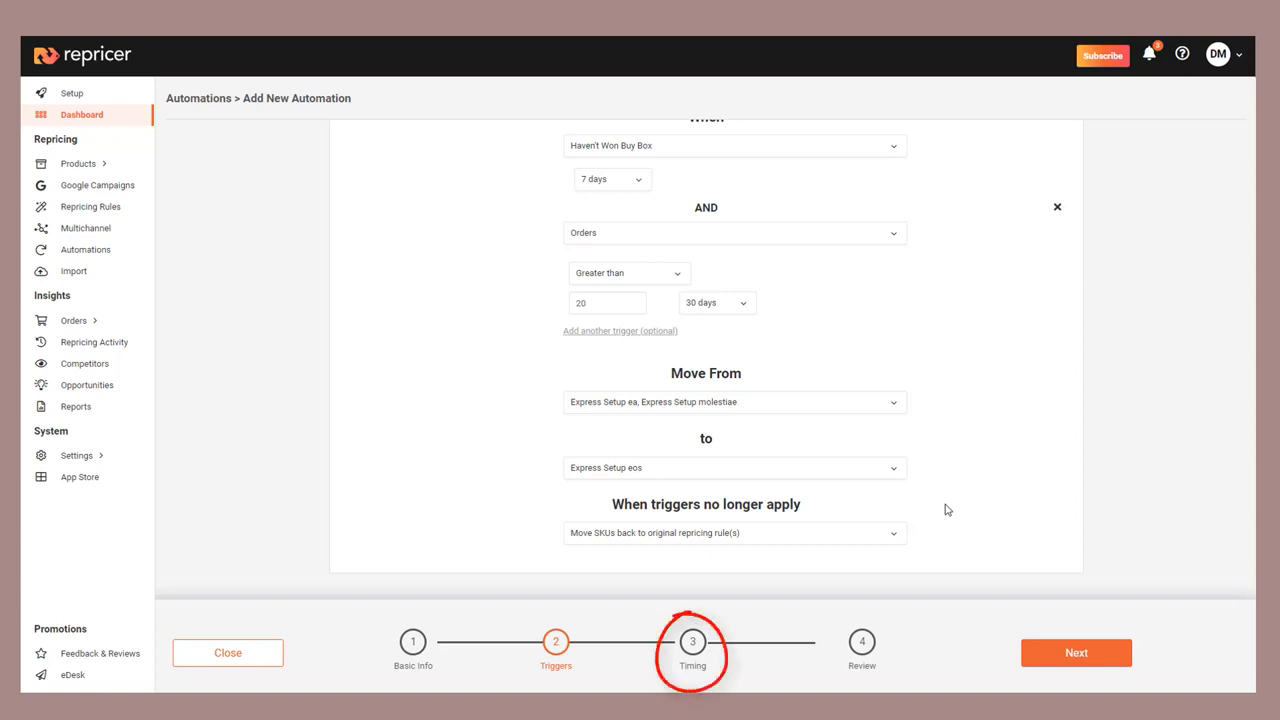
left_click(693, 643)
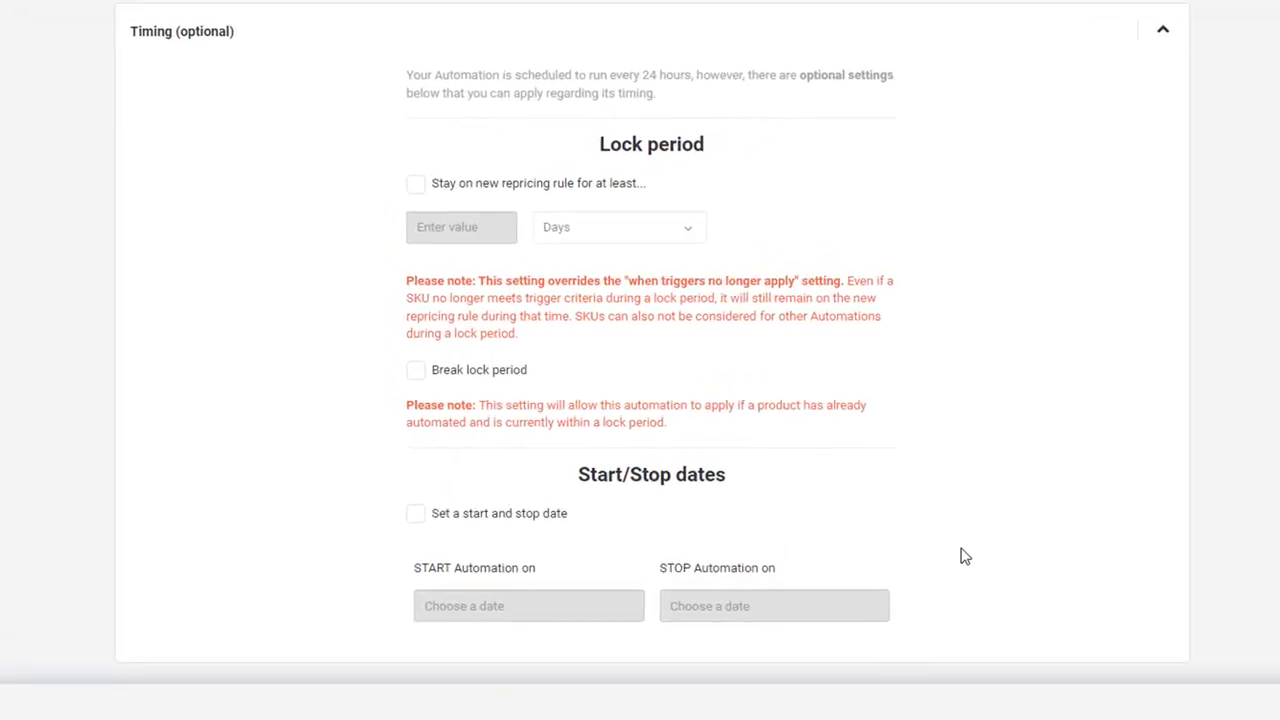
left_click(413, 184)
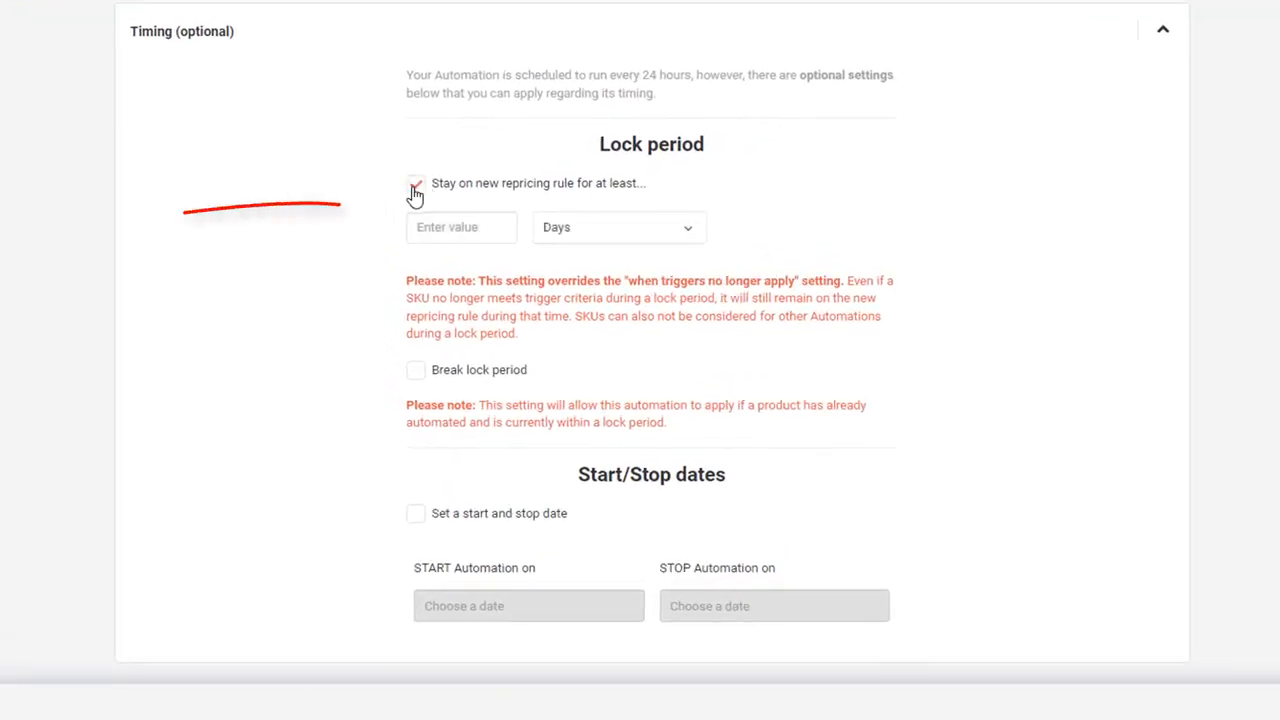
left_click(446, 223)
type("5")
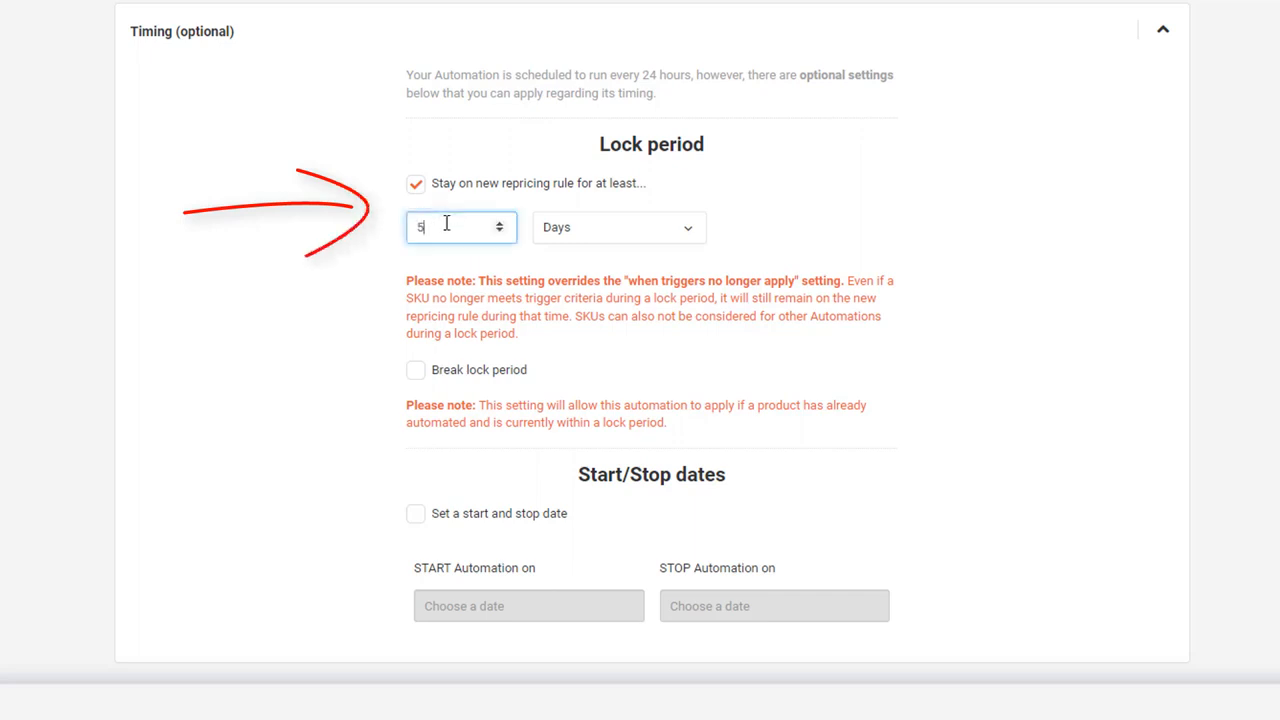
left_click(327, 238)
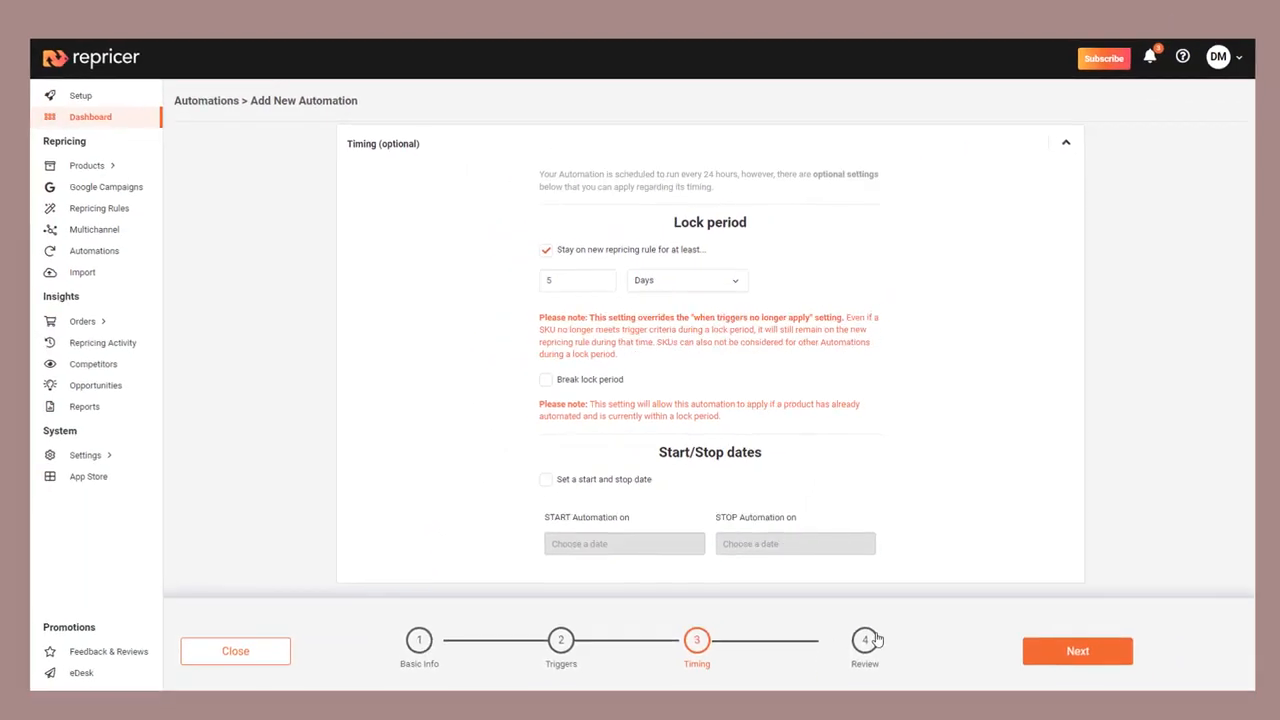
left_click(866, 640)
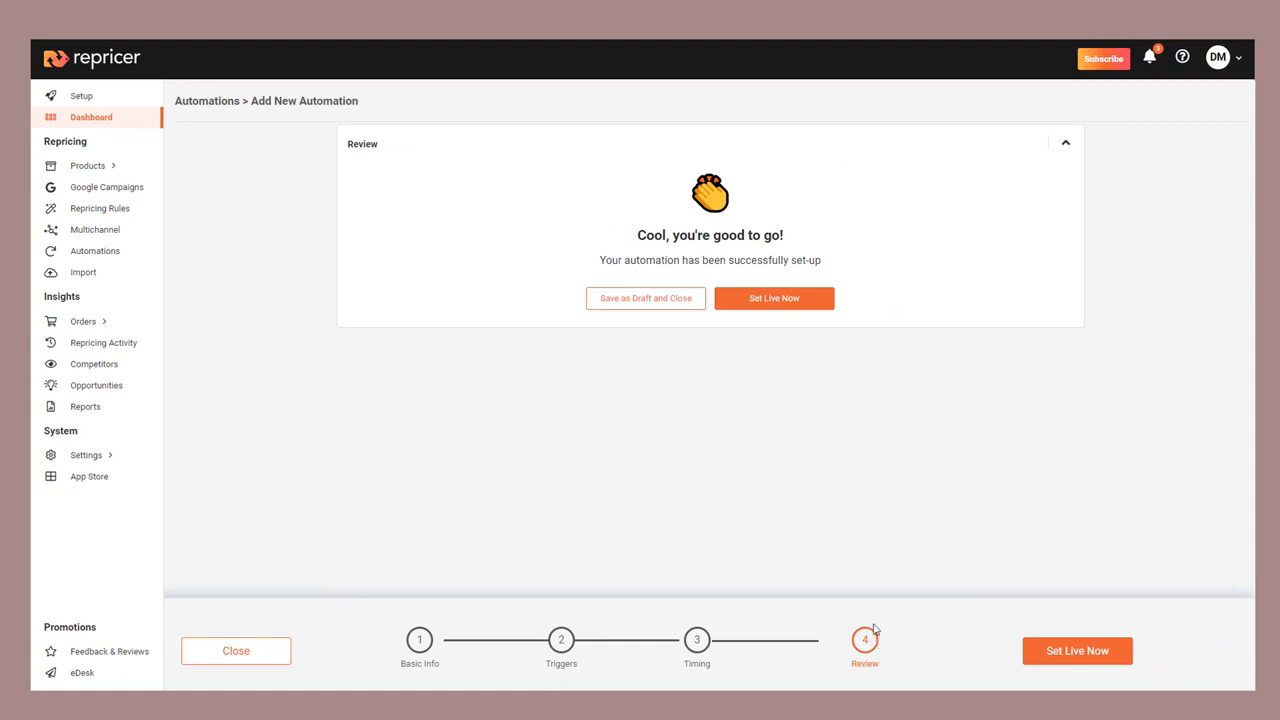